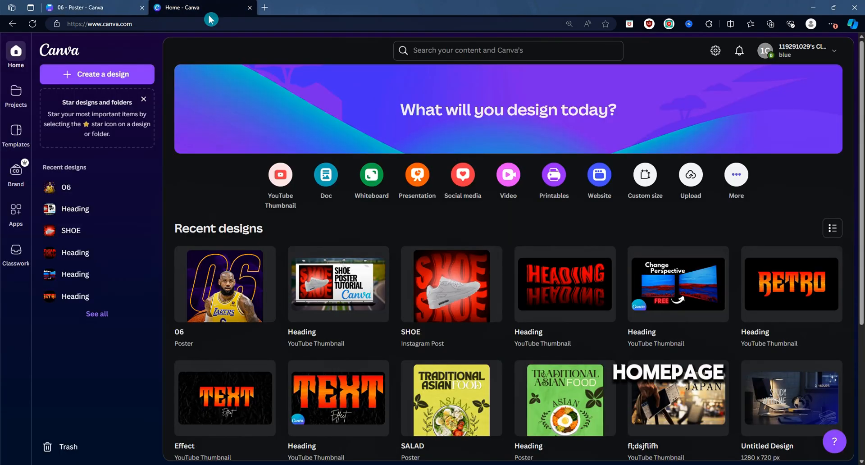
# Step: Create a new blank Poster design
pyautogui.click(93, 73)
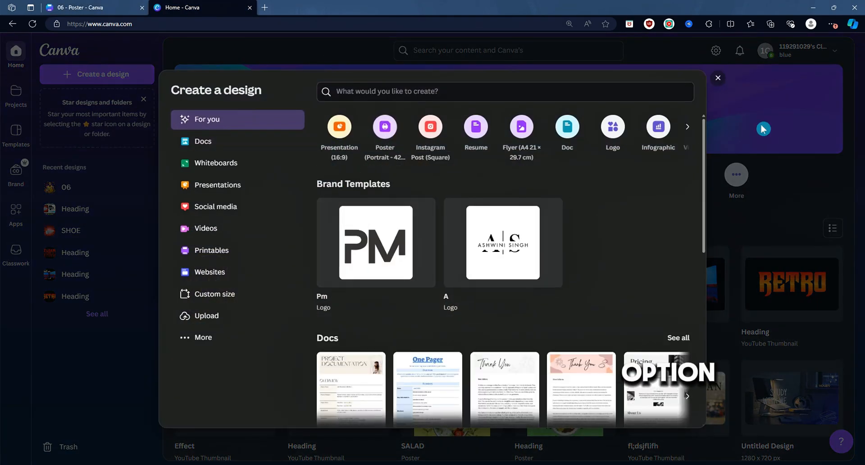
pyautogui.click(718, 79)
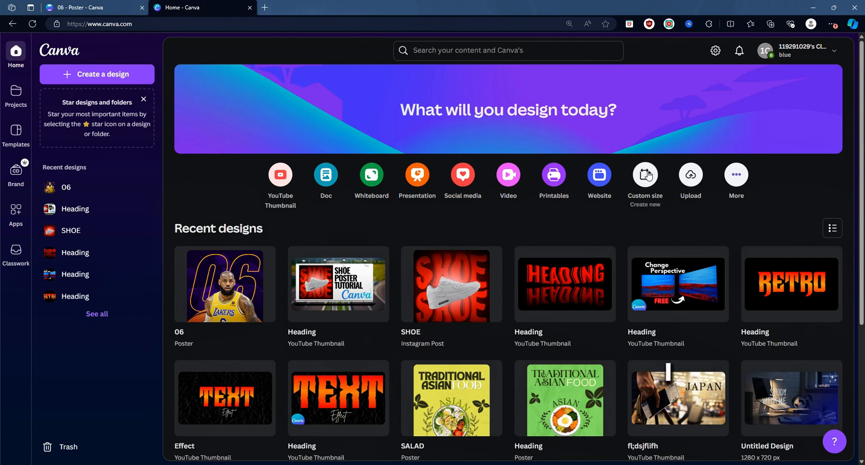
pyautogui.click(126, 74)
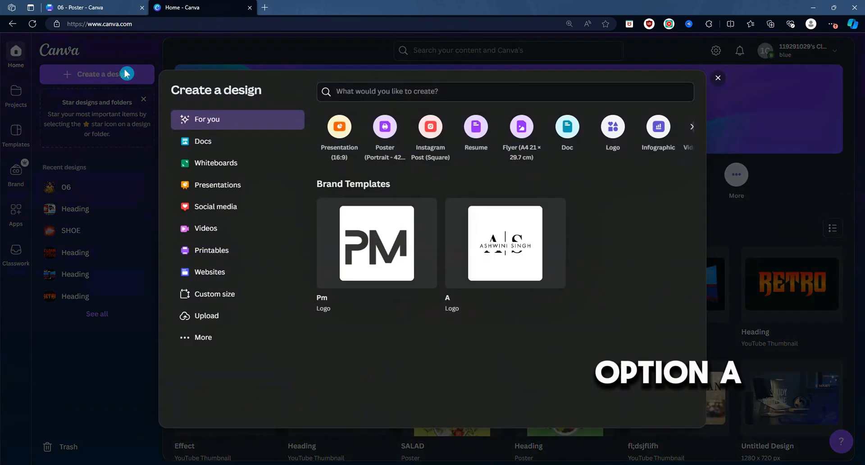
pyautogui.click(380, 128)
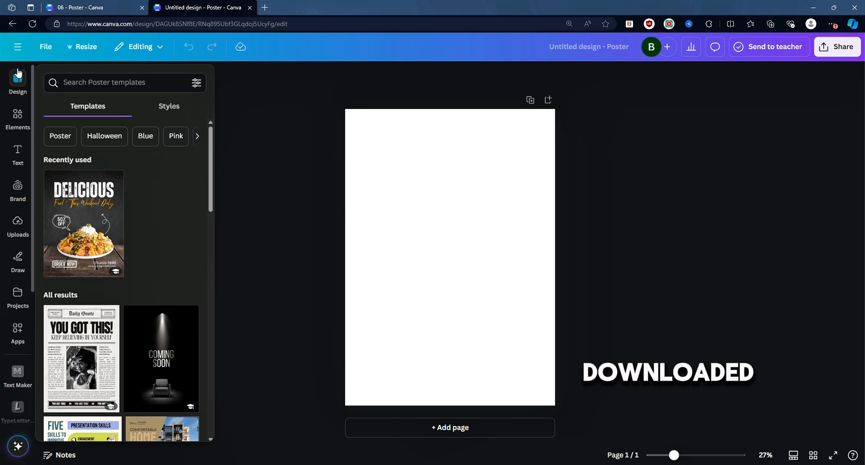
# Step: Add the two uploaded player photos, number 6 and number 23, onto the poster page
pyautogui.click(18, 225)
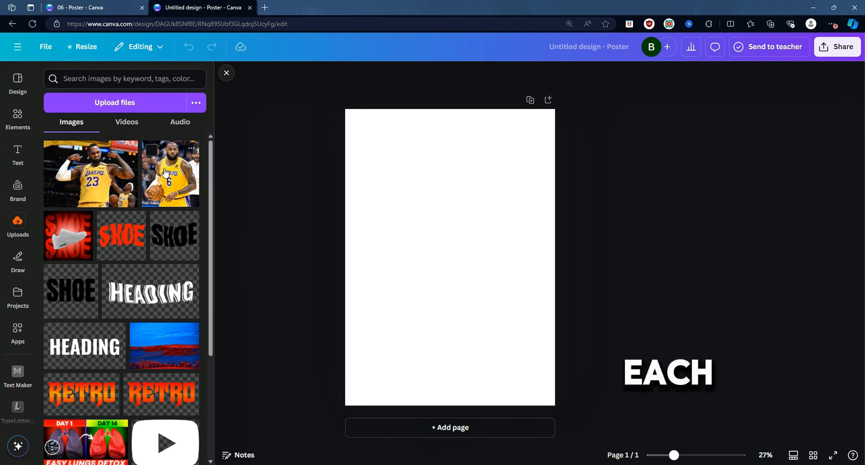
pyautogui.moveTo(227, 184); pyautogui.dragTo(540, 270)
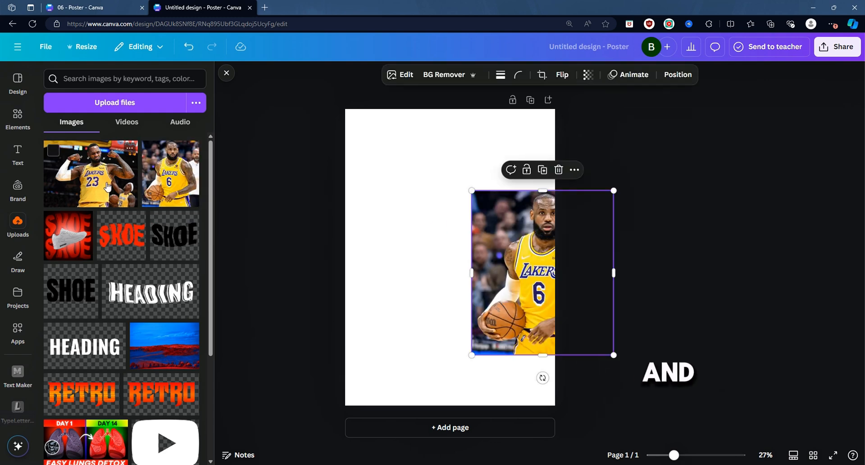
pyautogui.moveTo(107, 186); pyautogui.dragTo(431, 282)
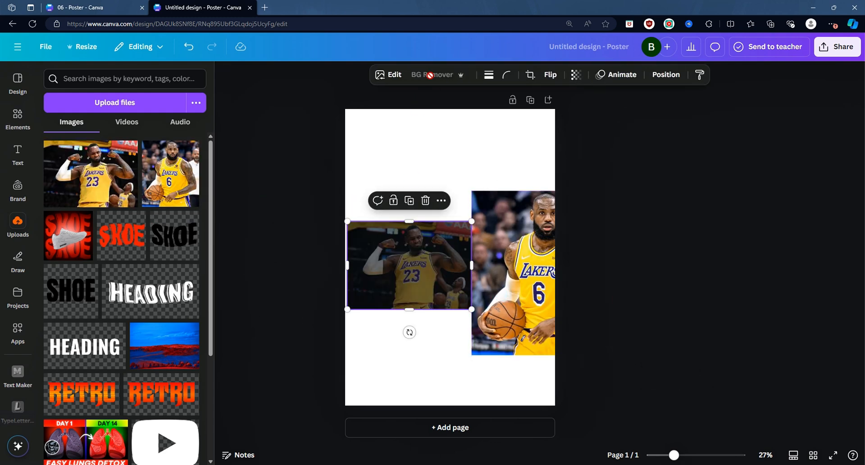
# Step: Remove the backgrounds from both player photos with BG Remover
pyautogui.moveTo(518, 261); pyautogui.dragTo(481, 237)
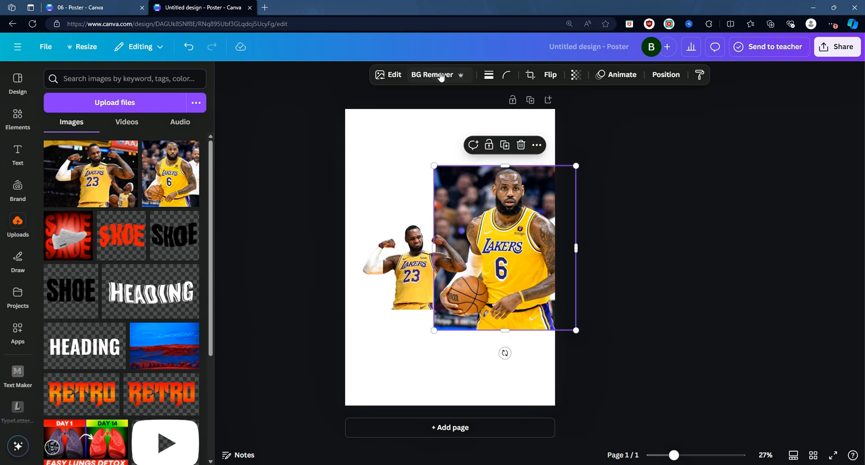
pyautogui.click(439, 75)
pyautogui.click(461, 235)
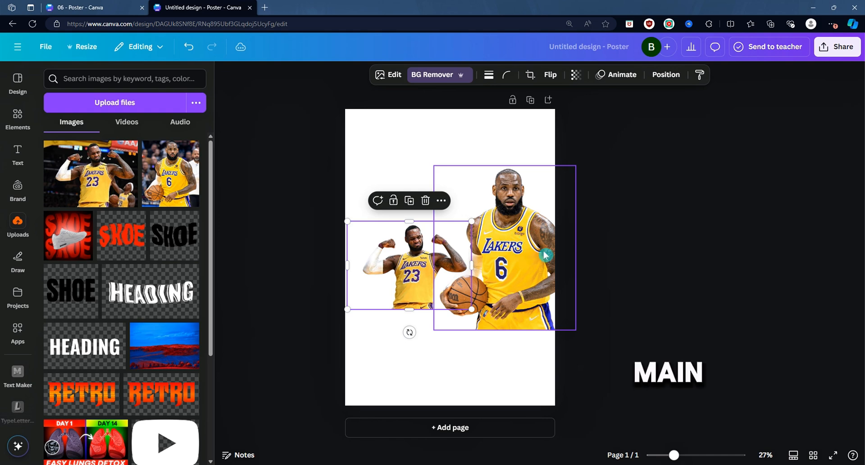
# Step: Move the number 6 photo aside and enlarge the number 23 photo to fill the page
pyautogui.moveTo(520, 213); pyautogui.dragTo(569, 253)
pyautogui.click(466, 227)
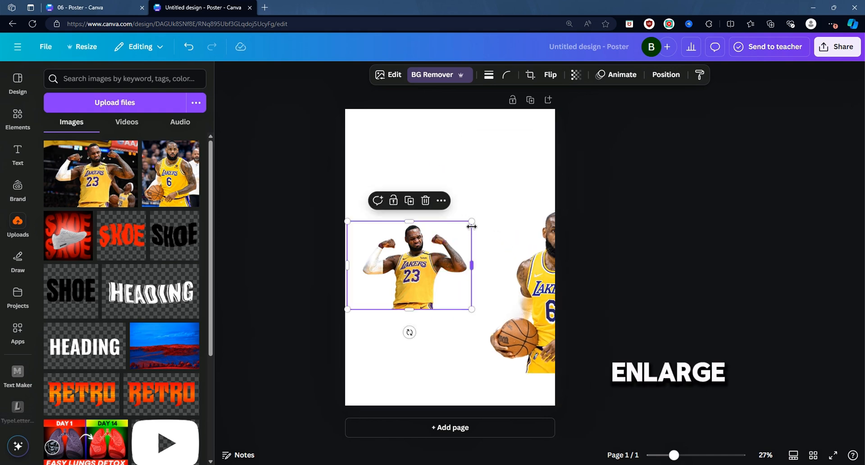
pyautogui.moveTo(471, 220); pyautogui.dragTo(698, 68)
pyautogui.moveTo(603, 167); pyautogui.dragTo(530, 255)
pyautogui.moveTo(625, 156); pyautogui.dragTo(645, 118)
pyautogui.moveTo(462, 176); pyautogui.dragTo(444, 176)
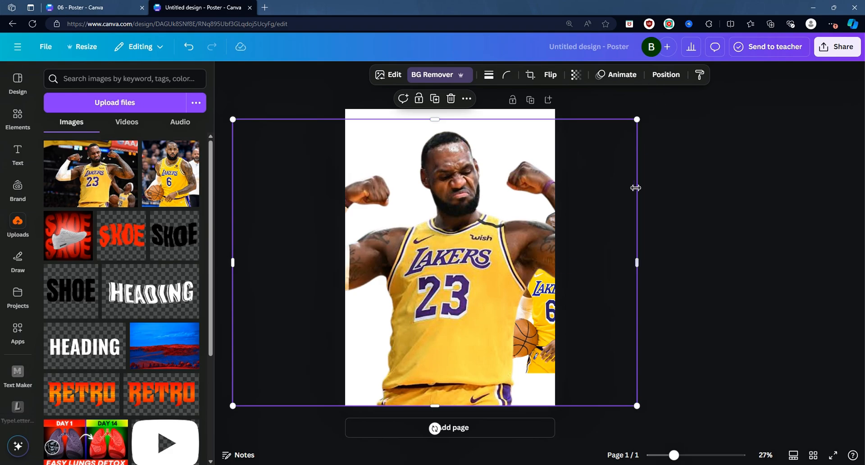
# Step: Enlarge the number 6 photo, place it in the lower front, and center it horizontally on the page
pyautogui.click(550, 321)
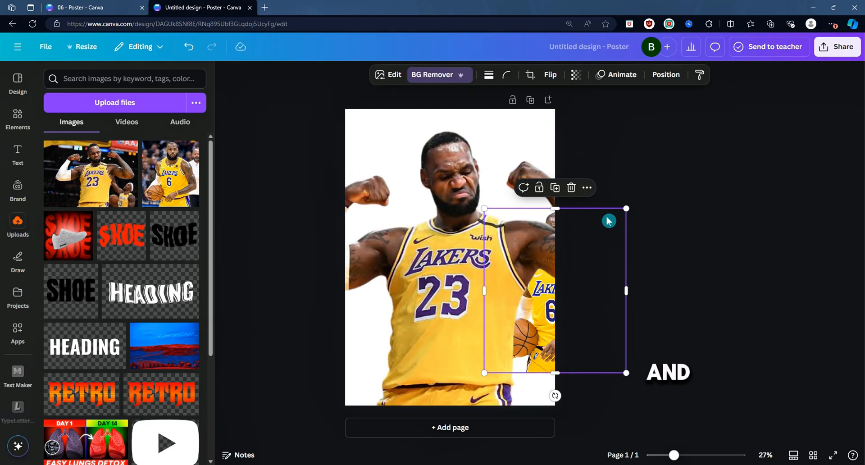
pyautogui.moveTo(625, 210); pyautogui.dragTo(703, 148)
pyautogui.moveTo(666, 218); pyautogui.dragTo(530, 272)
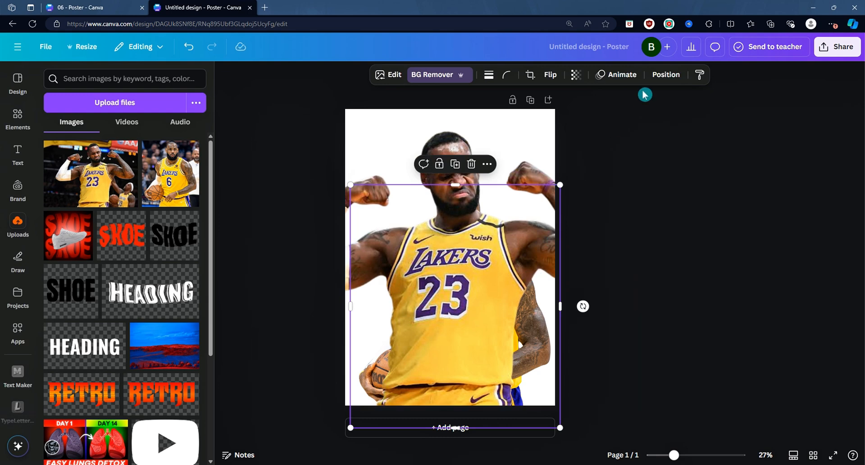
pyautogui.click(665, 74)
pyautogui.click(88, 132)
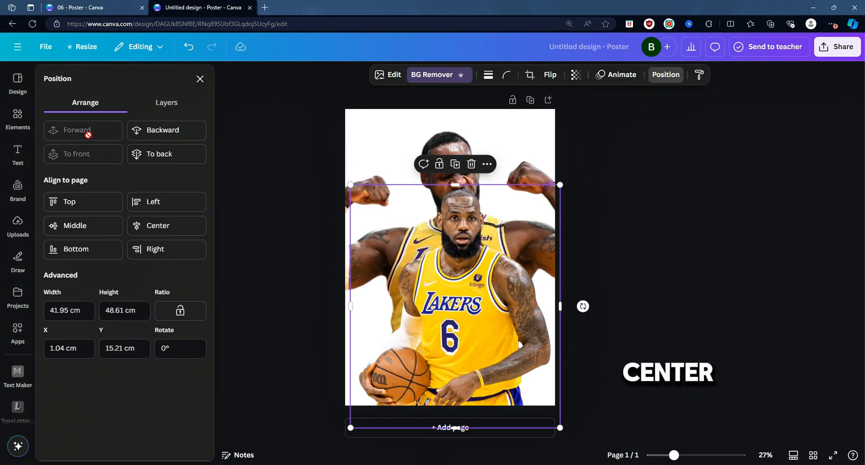
pyautogui.click(165, 228)
pyautogui.click(646, 280)
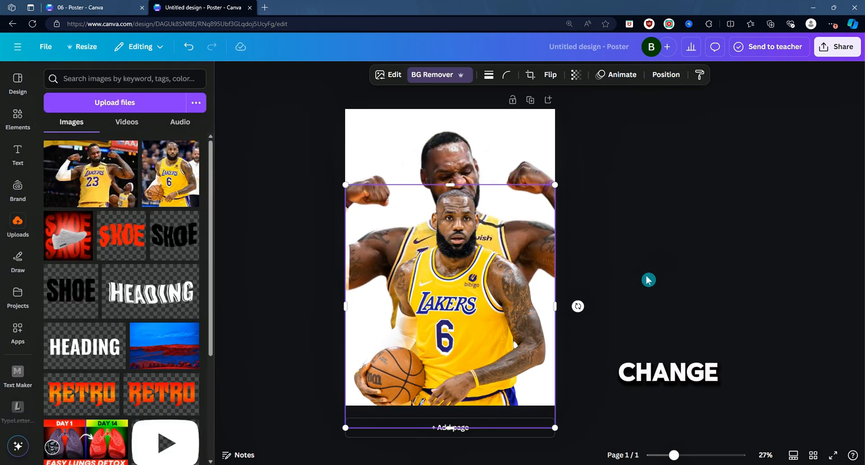
# Step: Set the page background color to dark purple #2E0B5D
pyautogui.click(510, 119)
pyautogui.click(490, 75)
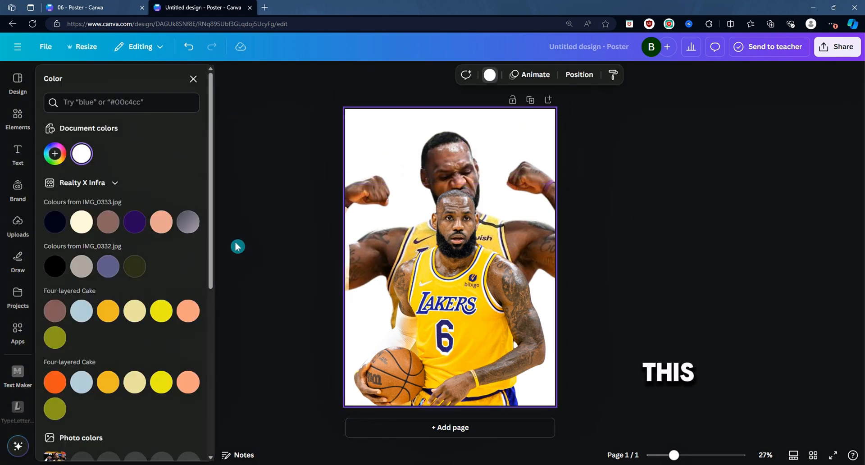
pyautogui.click(144, 229)
pyautogui.click(55, 154)
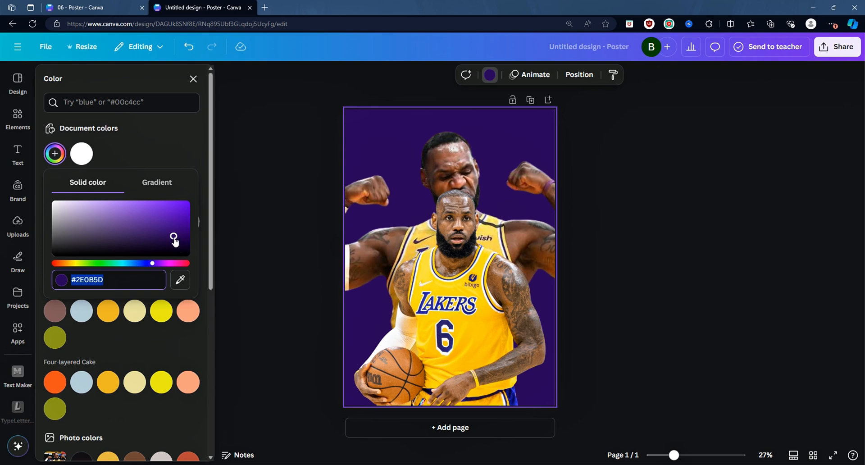
pyautogui.click(498, 150)
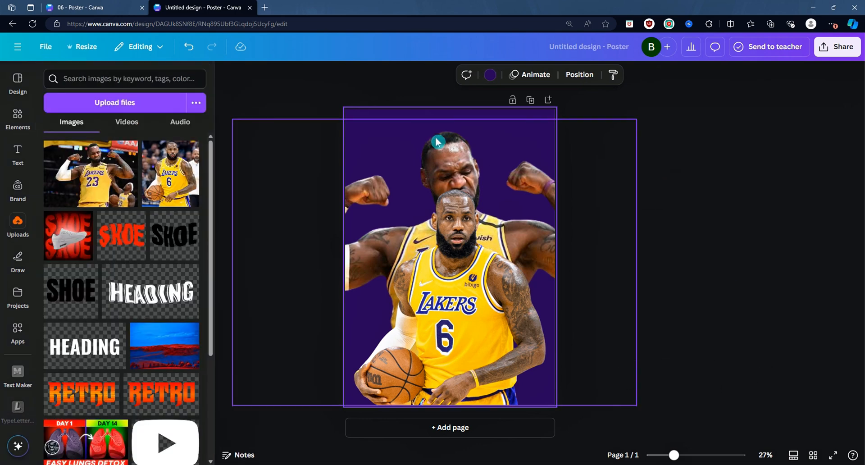
# Step: Apply the Cherry duotone effect to the number 23 background photo
pyautogui.click(437, 142)
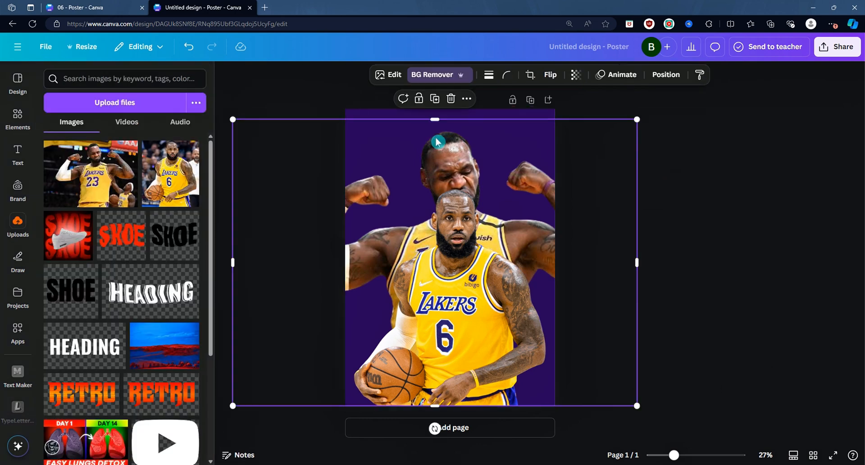
pyautogui.click(395, 74)
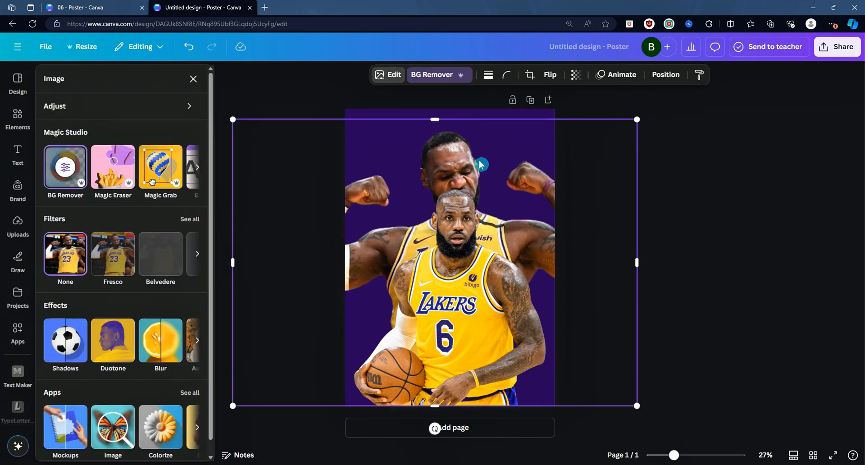
pyautogui.click(114, 338)
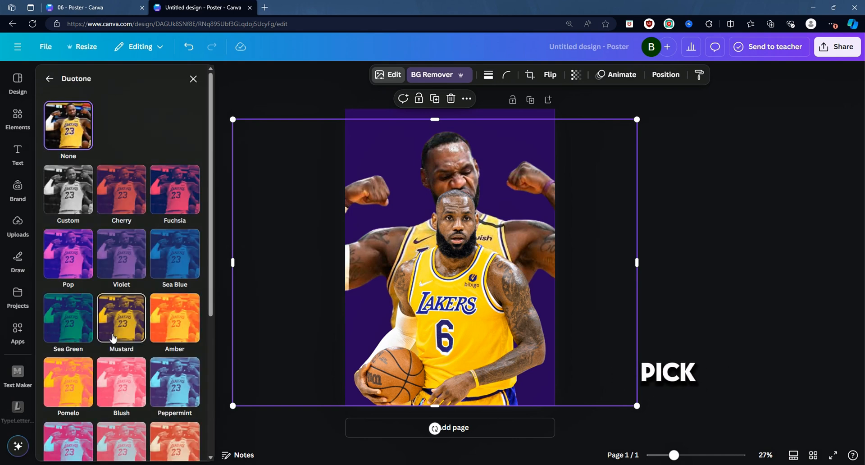
pyautogui.click(136, 205)
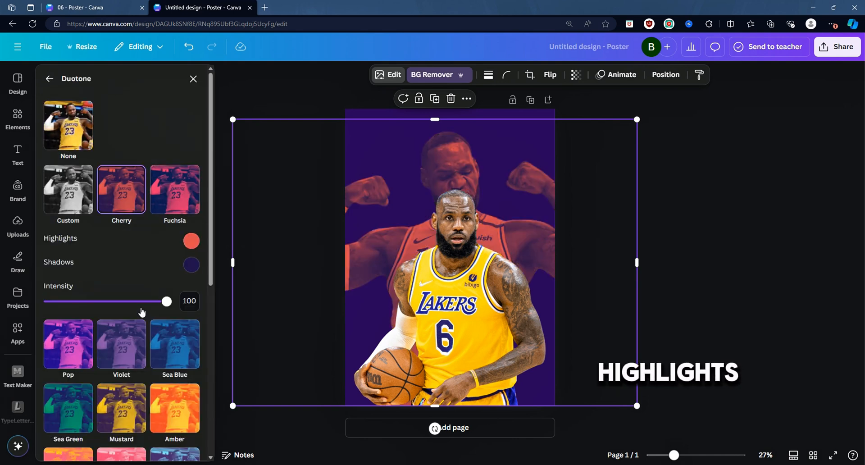
# Step: Set the duotone highlights color to blue #3526E3
pyautogui.click(192, 243)
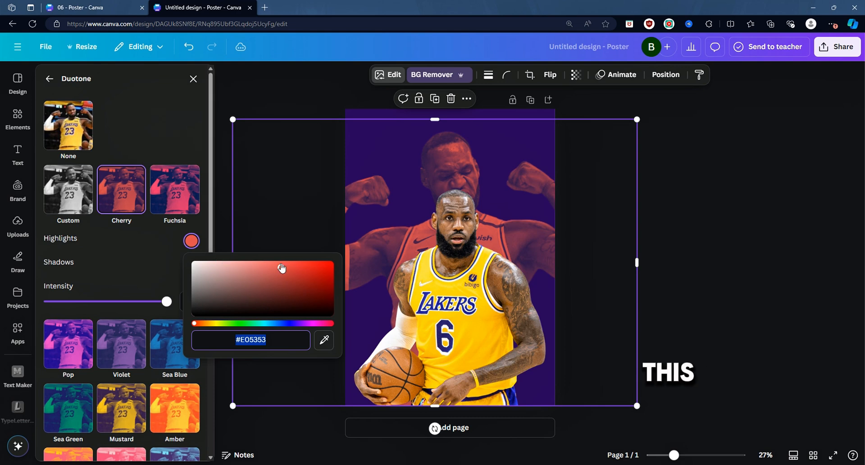
pyautogui.moveTo(281, 268); pyautogui.dragTo(300, 286)
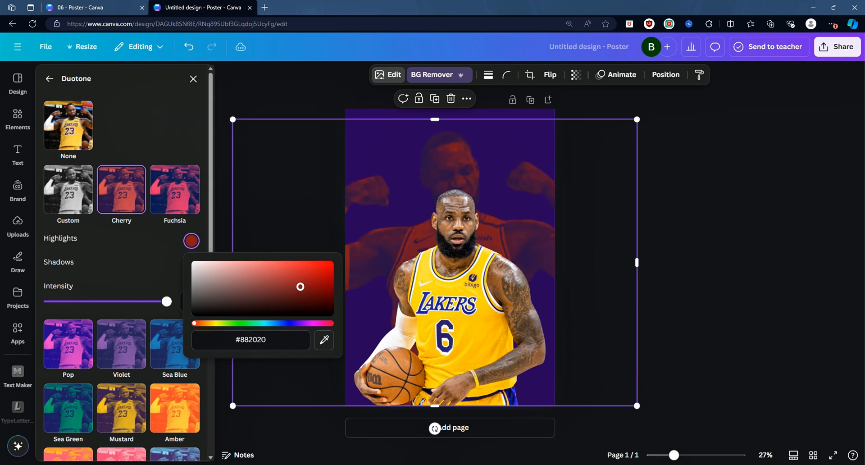
pyautogui.click(283, 324)
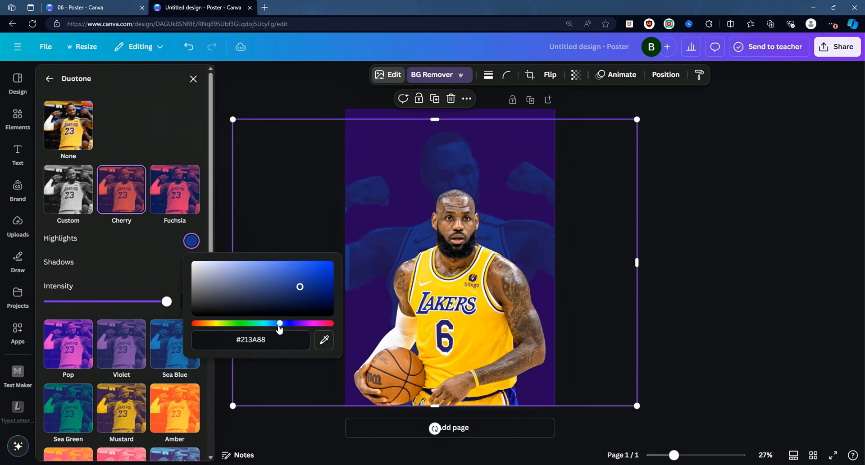
pyautogui.moveTo(279, 326); pyautogui.dragTo(273, 327)
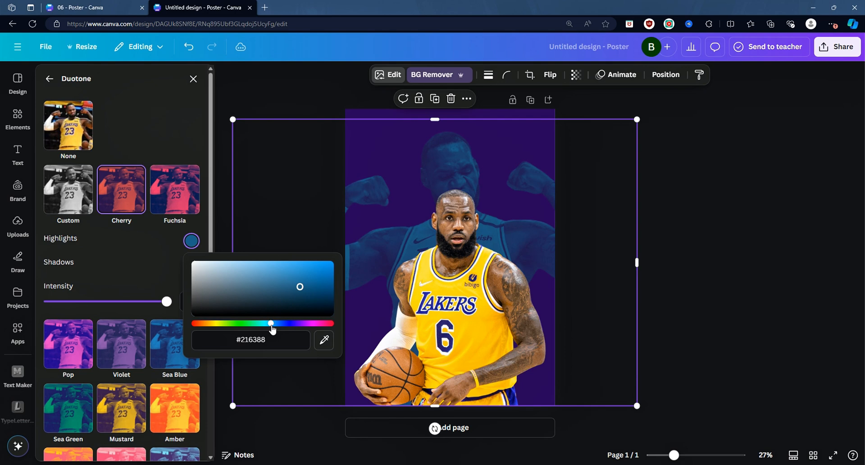
pyautogui.click(289, 324)
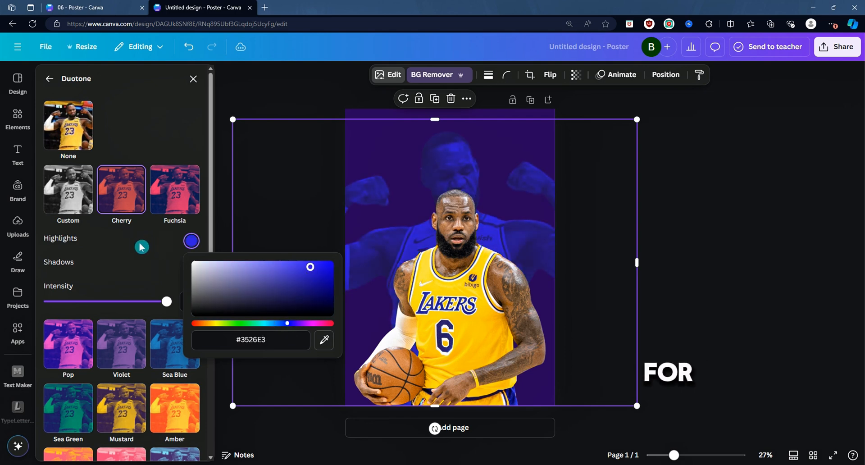
# Step: Set the duotone shadows color to #1B0B2D
pyautogui.click(191, 264)
pyautogui.click(191, 265)
pyautogui.moveTo(291, 324); pyautogui.dragTo(296, 329)
pyautogui.click(295, 346)
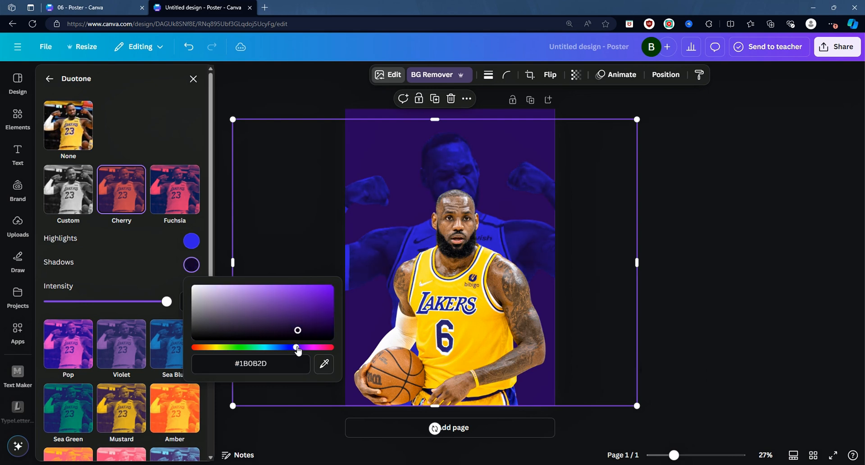
# Step: Shift the duotone background photo slightly up and to the left
pyautogui.click(676, 253)
pyautogui.click(271, 91)
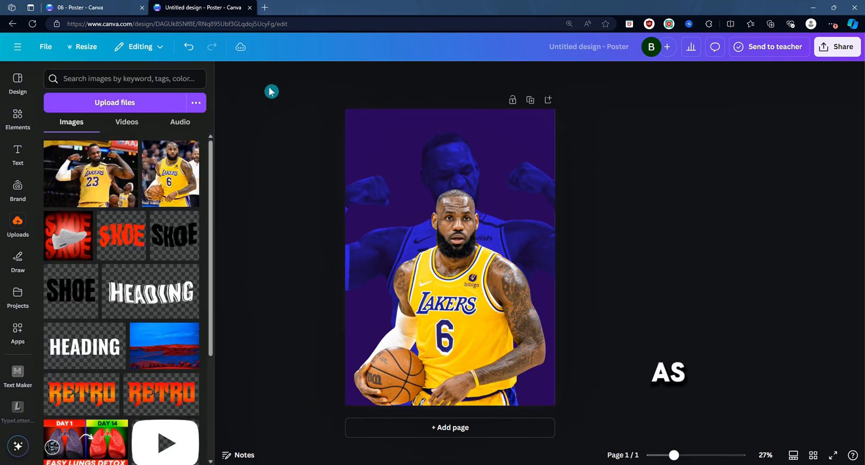
pyautogui.moveTo(459, 149); pyautogui.dragTo(442, 143)
pyautogui.click(596, 316)
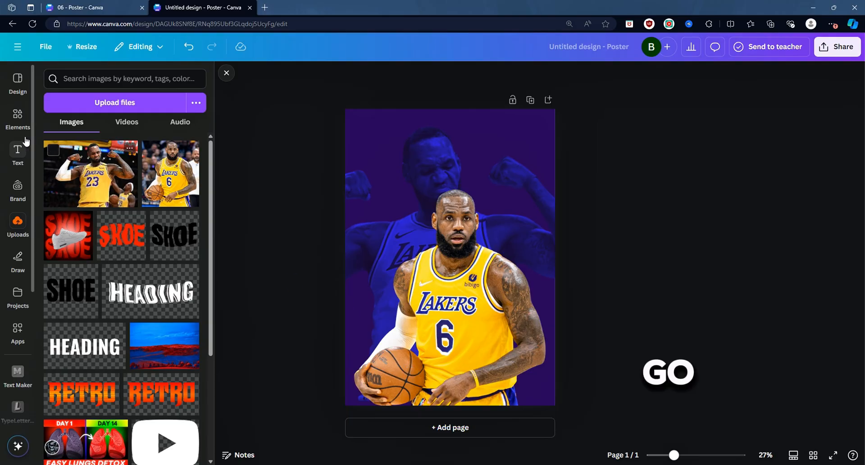
# Step: Search elements for basketball and add the half-basketball photo to the poster
pyautogui.click(12, 116)
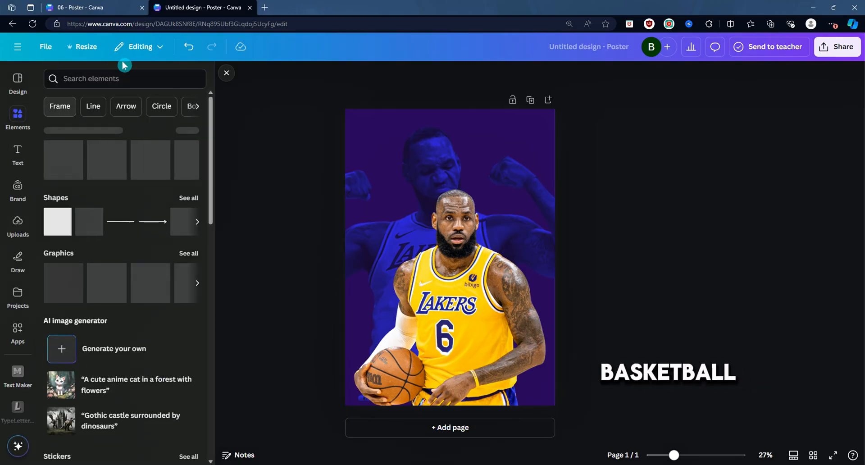
pyautogui.click(126, 77)
pyautogui.click(138, 122)
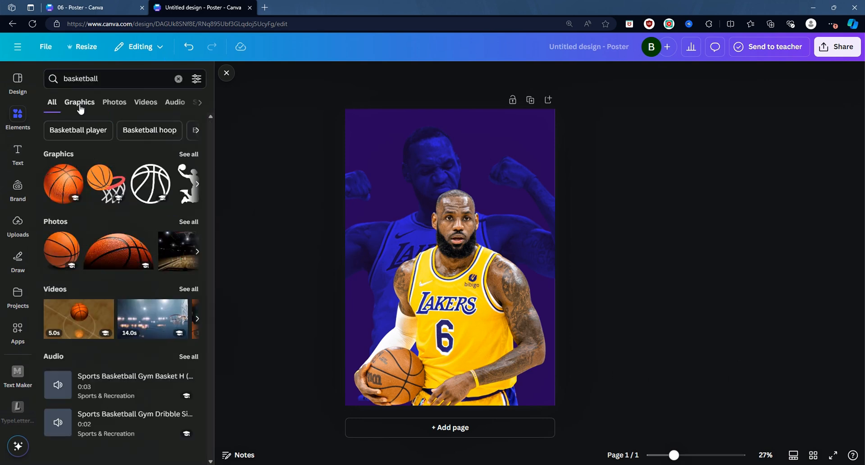
pyautogui.click(80, 102)
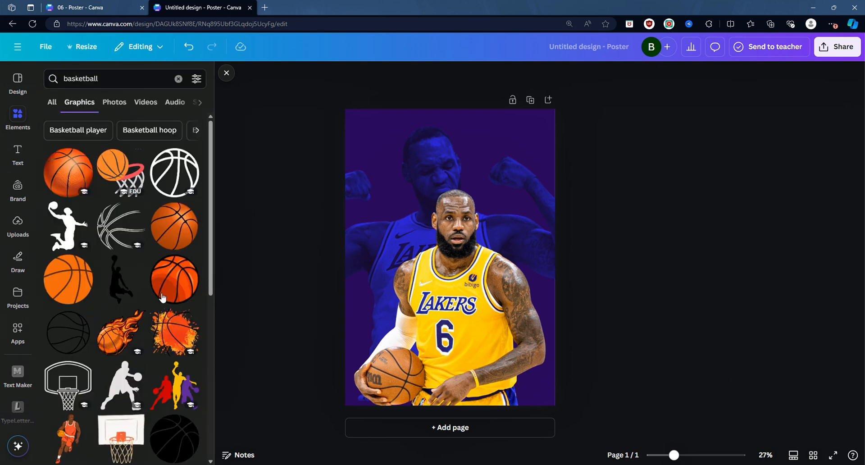
pyautogui.click(109, 107)
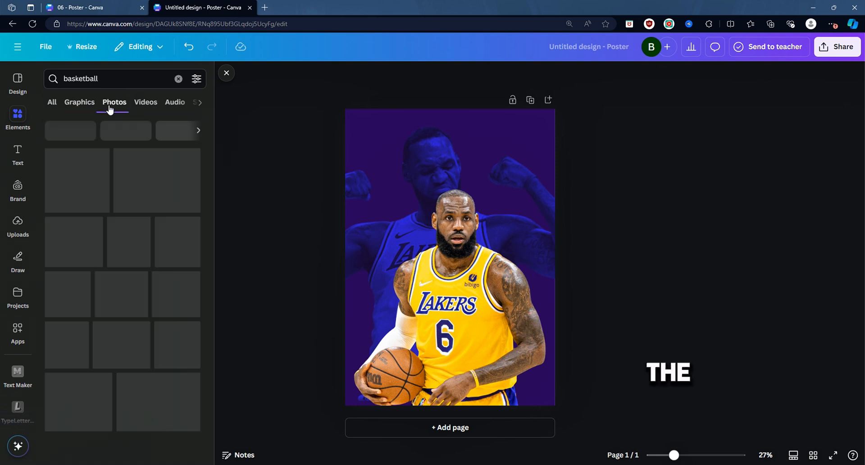
pyautogui.click(153, 176)
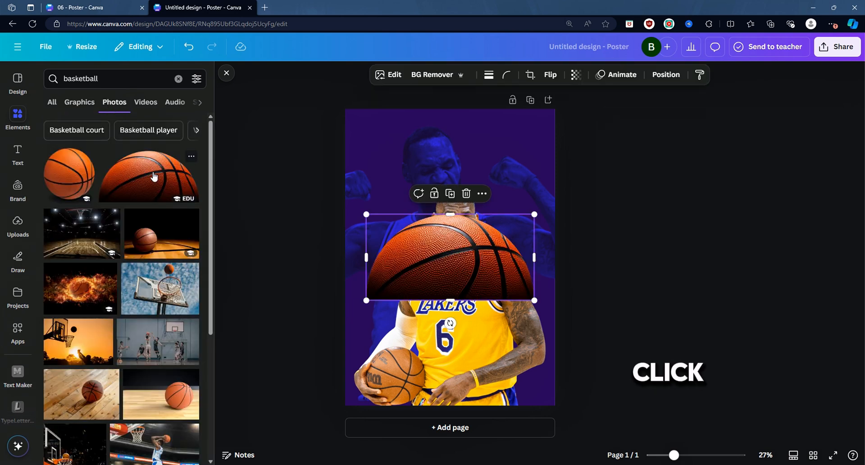
# Step: Enlarge the half basketball across the lower part of the poster and move it one layer backward behind the player
pyautogui.moveTo(554, 209); pyautogui.dragTo(527, 306)
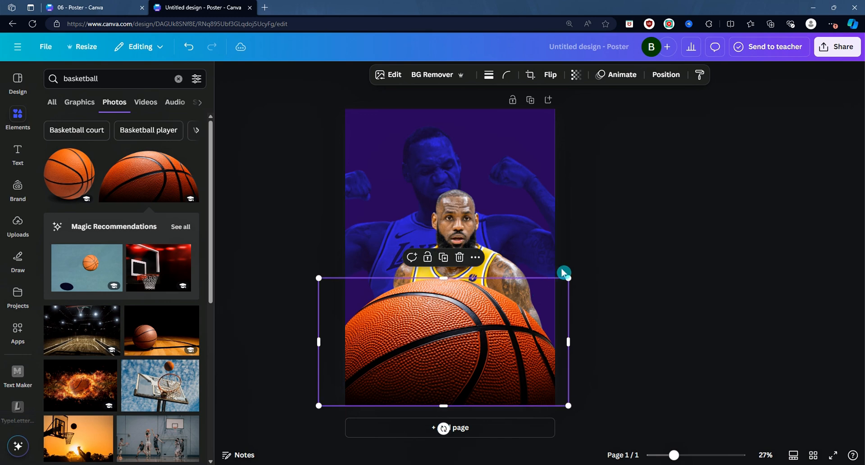
pyautogui.moveTo(567, 277); pyautogui.dragTo(618, 251)
pyautogui.moveTo(568, 284); pyautogui.dragTo(547, 284)
pyautogui.click(666, 74)
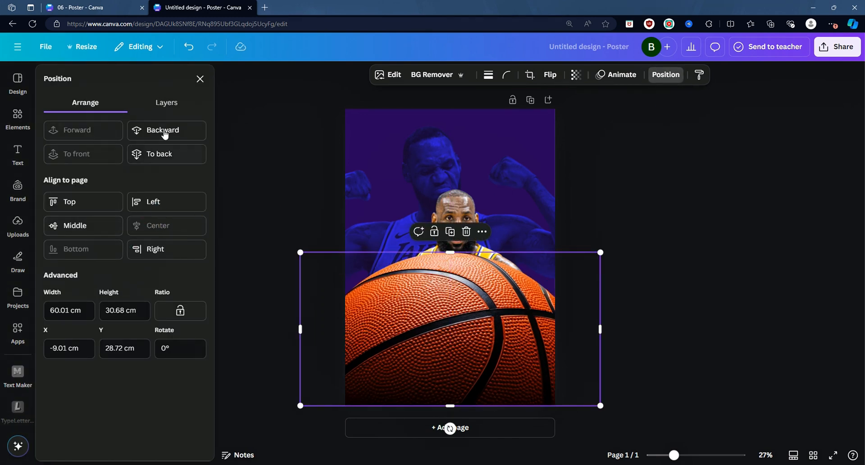
pyautogui.click(182, 131)
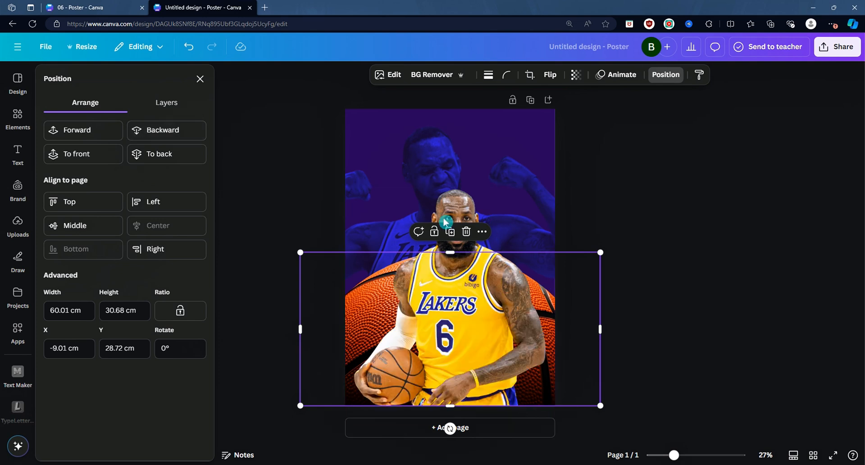
# Step: Add a heading, enlarge it, and replace its text with 06
pyautogui.press('Escape')
pyautogui.click(21, 166)
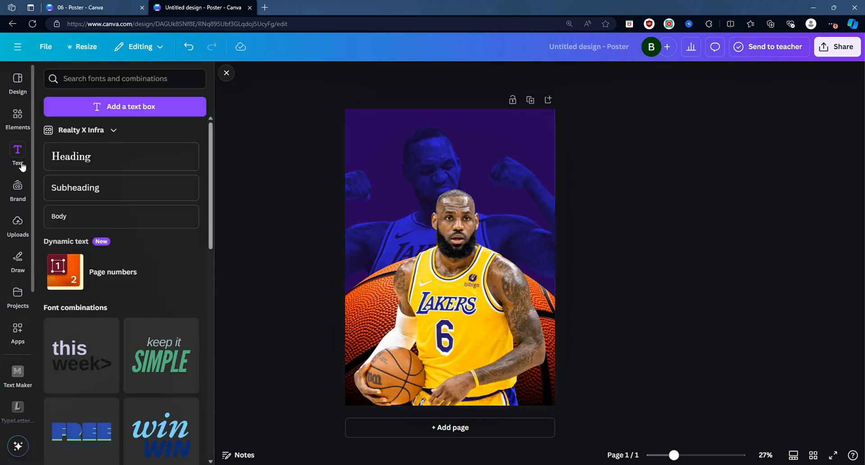
pyautogui.click(72, 157)
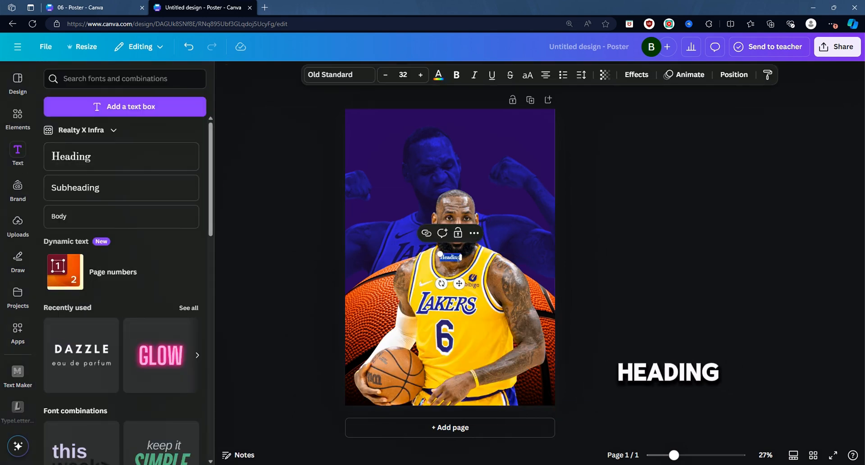
pyautogui.moveTo(439, 251); pyautogui.dragTo(306, 208)
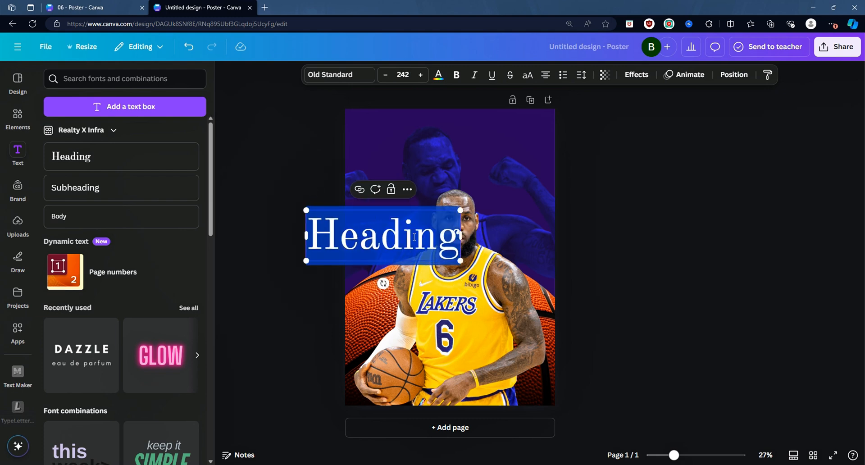
pyautogui.write('06')
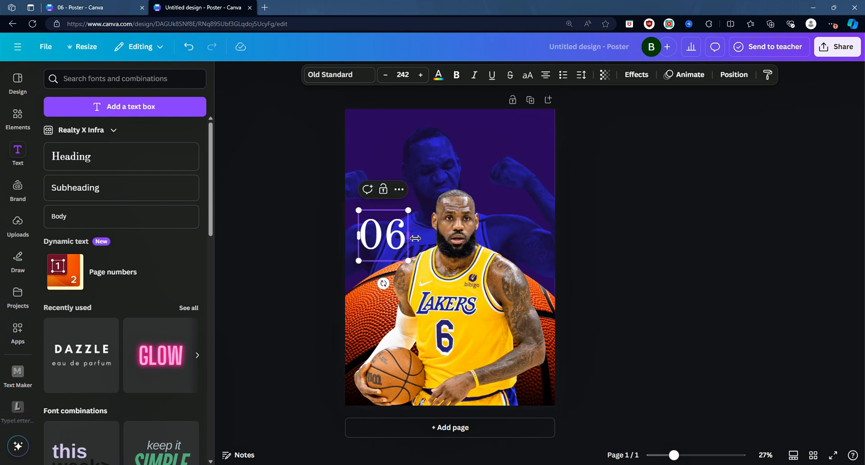
# Step: Set the 06 text's font to Anton and its color to yellow #EEBA2B
pyautogui.click(334, 74)
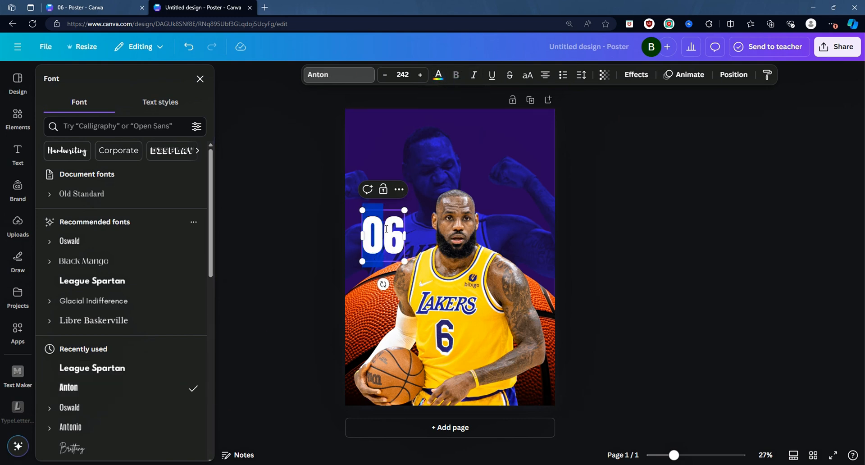
pyautogui.click(437, 74)
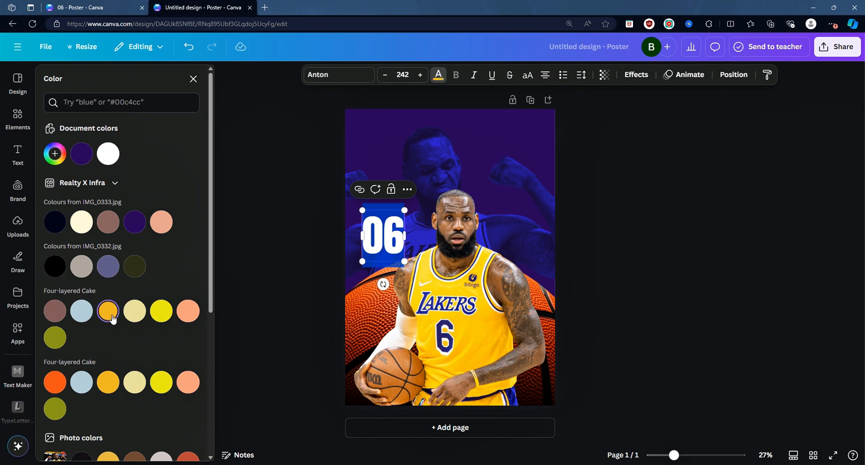
pyautogui.click(54, 154)
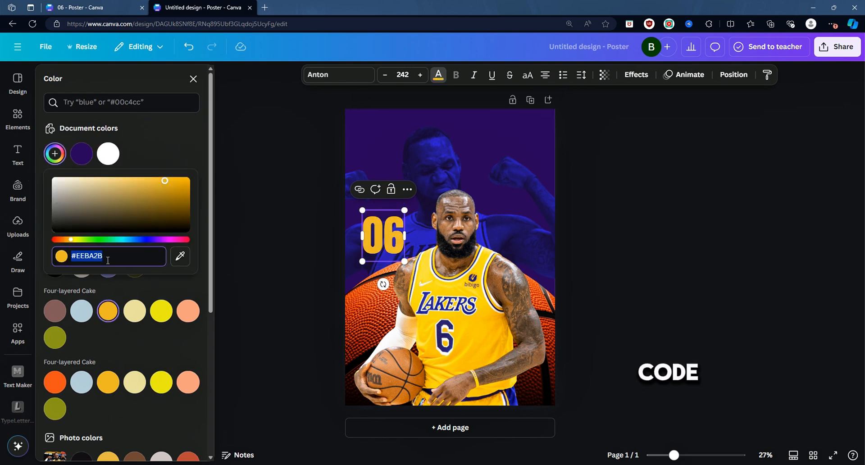
pyautogui.click(629, 261)
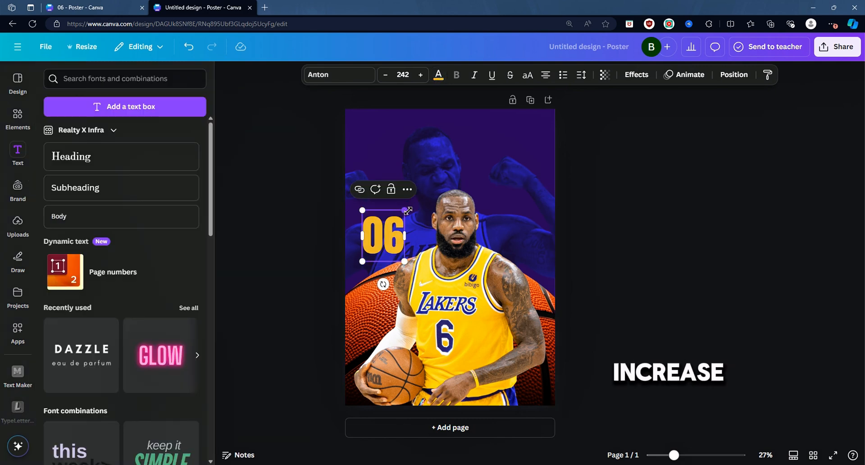
# Step: Enlarge the 06 number to fill the upper poster, about size 964, and italicize it
pyautogui.moveTo(408, 210); pyautogui.dragTo(496, 190)
pyautogui.click(694, 230)
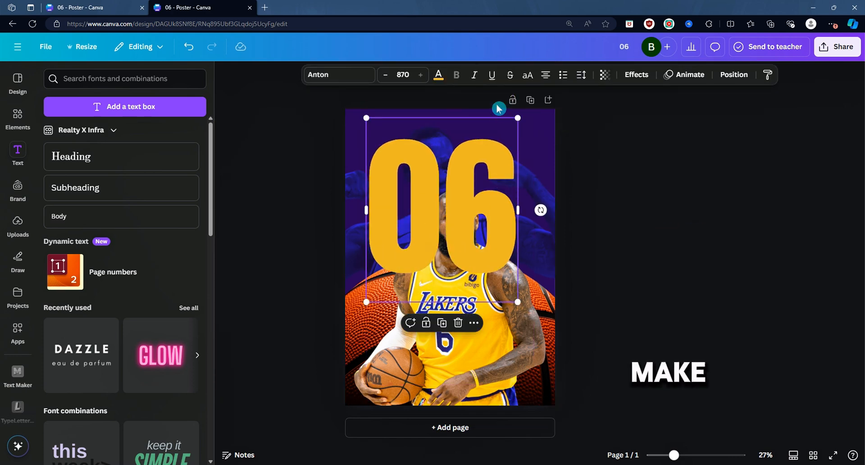
pyautogui.click(475, 76)
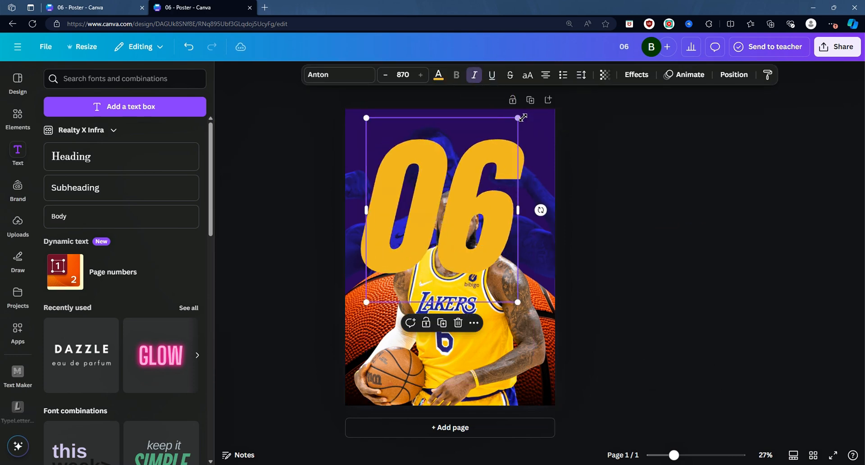
pyautogui.moveTo(523, 118); pyautogui.dragTo(536, 98)
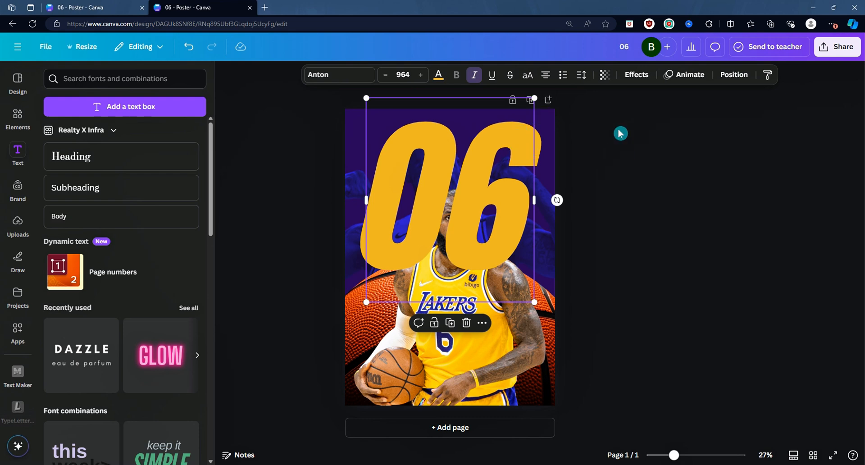
# Step: Move the 06 one layer backward behind the player and apply the Hollow effect with reduced thickness
pyautogui.click(731, 79)
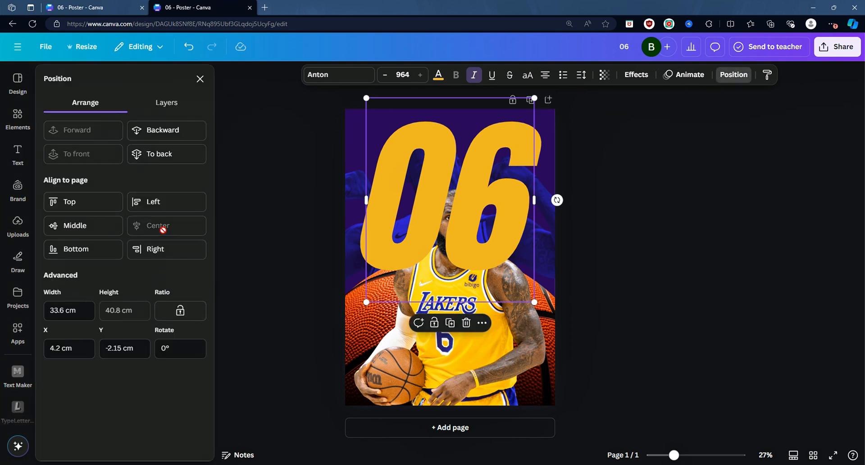
pyautogui.click(183, 131)
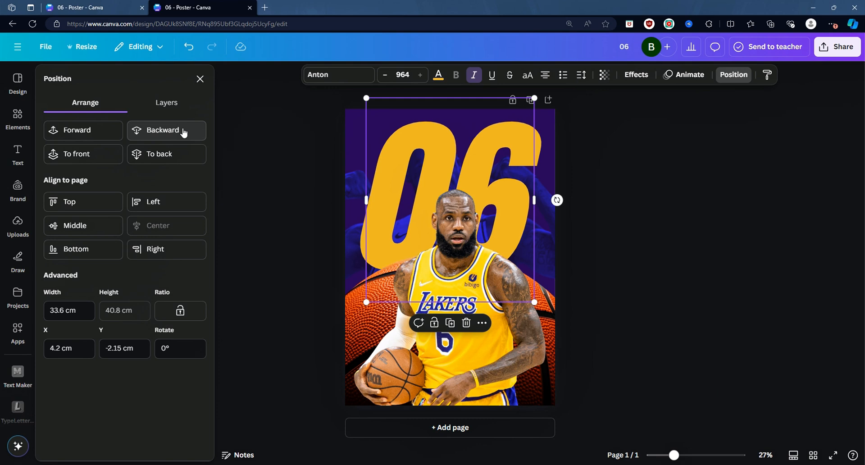
pyautogui.click(633, 76)
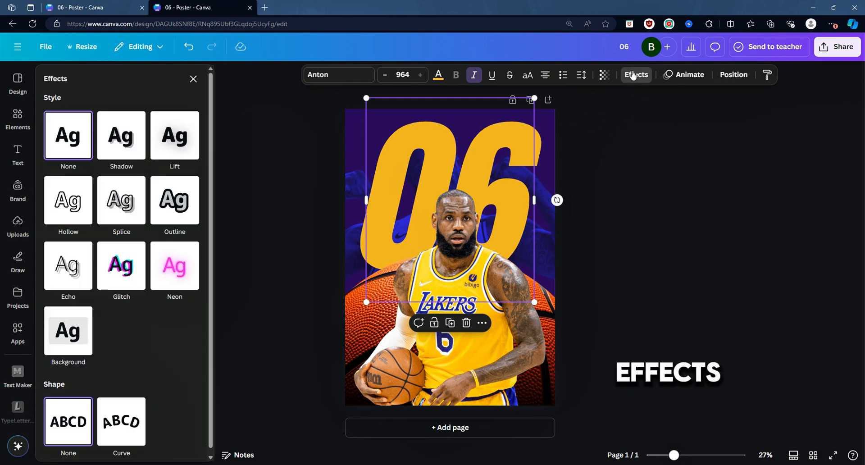
pyautogui.click(71, 213)
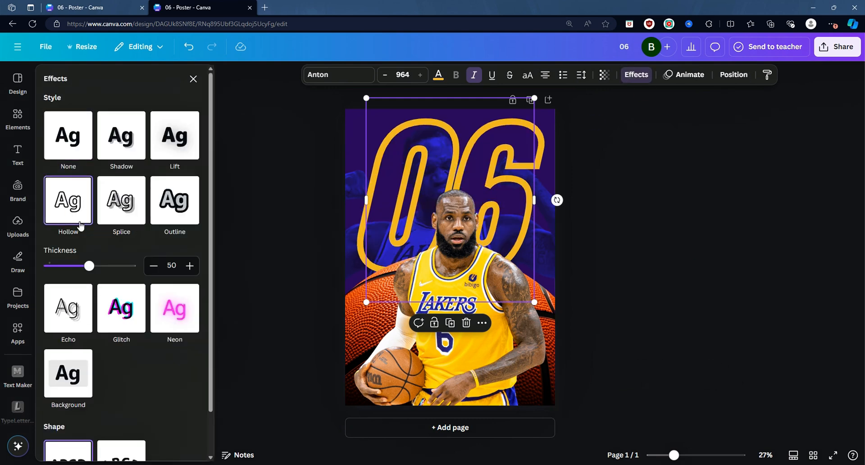
pyautogui.moveTo(88, 265); pyautogui.dragTo(56, 266)
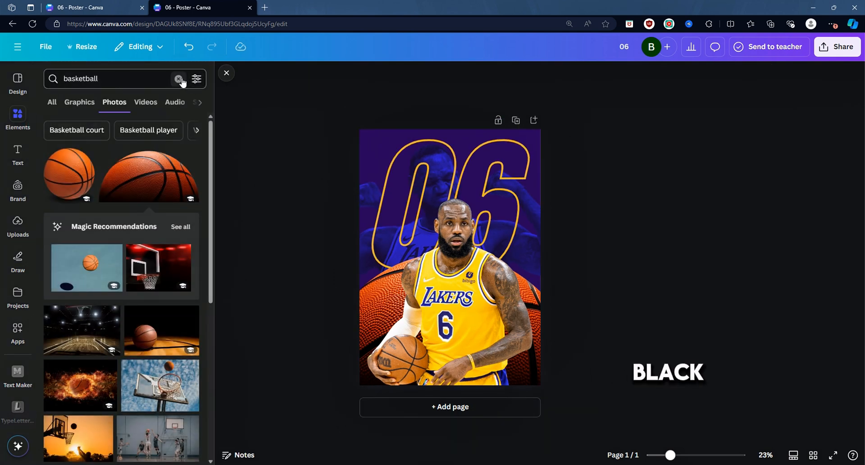
# Step: Search elements for gradient black and stretch a black gradient graphic across the bottom of the poster
pyautogui.click(179, 79)
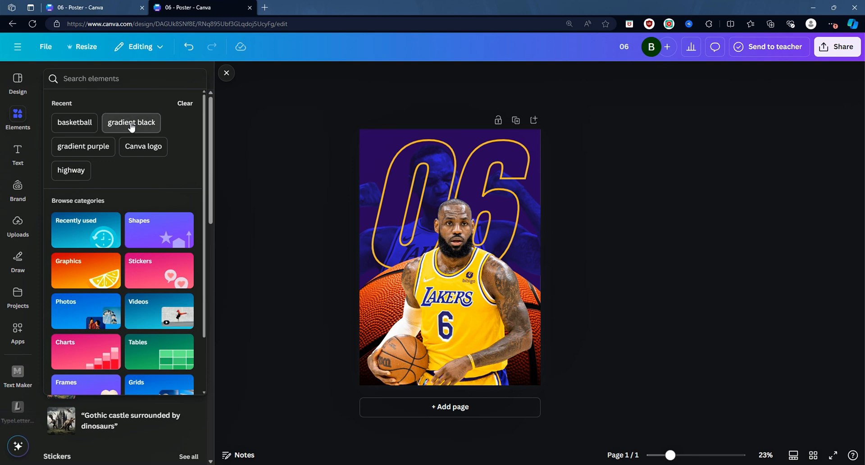
pyautogui.click(131, 123)
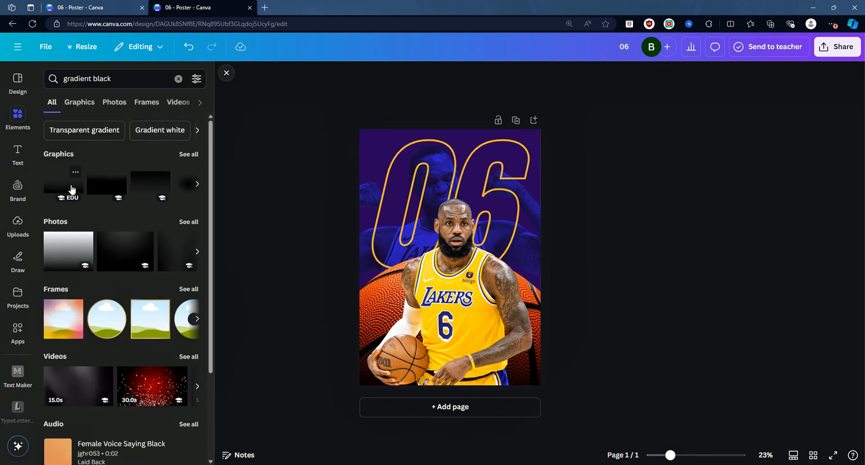
pyautogui.click(72, 189)
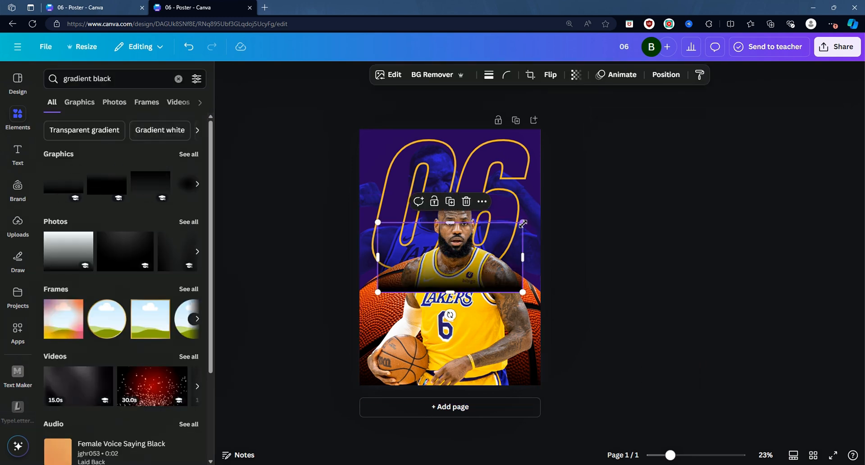
pyautogui.moveTo(527, 226); pyautogui.dragTo(773, 117)
pyautogui.moveTo(720, 166); pyautogui.dragTo(590, 257)
pyautogui.click(230, 207)
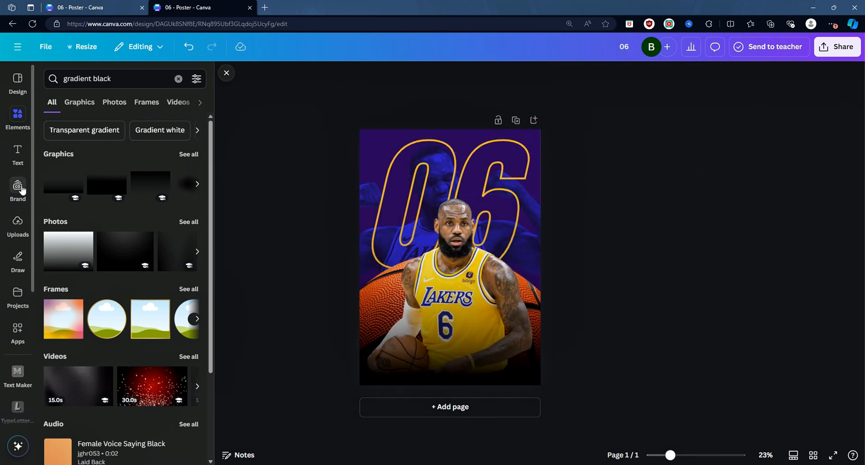
# Step: Add the DAZZLE / eau de parfum text combination and enlarge it on the poster
pyautogui.click(16, 153)
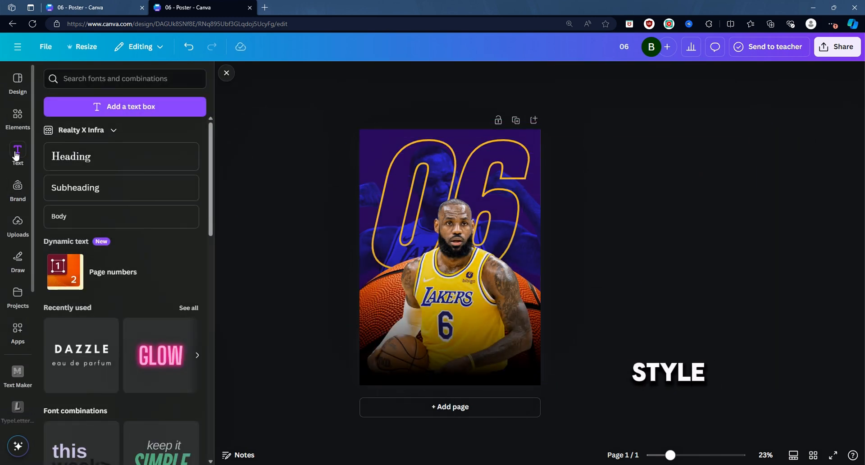
pyautogui.click(96, 80)
pyautogui.click(92, 361)
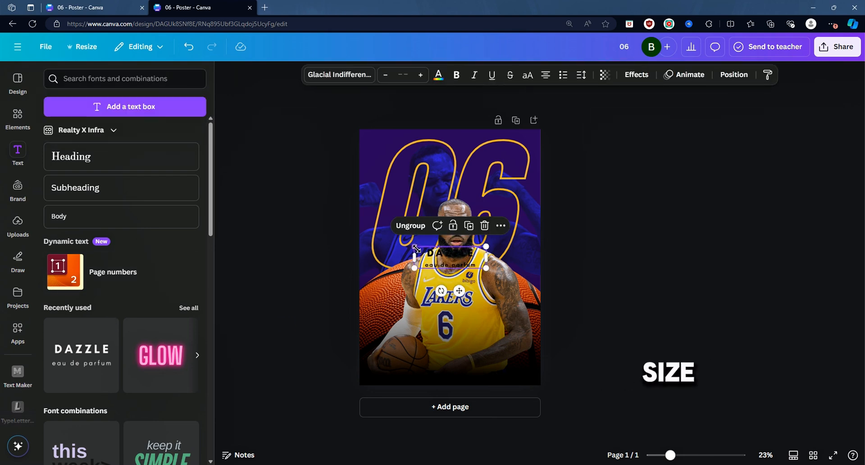
pyautogui.moveTo(414, 247); pyautogui.dragTo(331, 221)
# Step: Color the DAZZLE heading text yellow
pyautogui.click(646, 274)
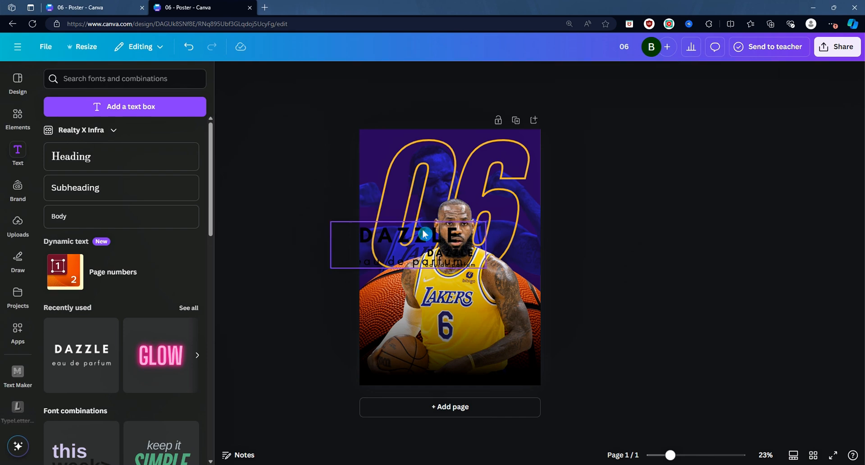
pyautogui.click(459, 236)
pyautogui.click(438, 75)
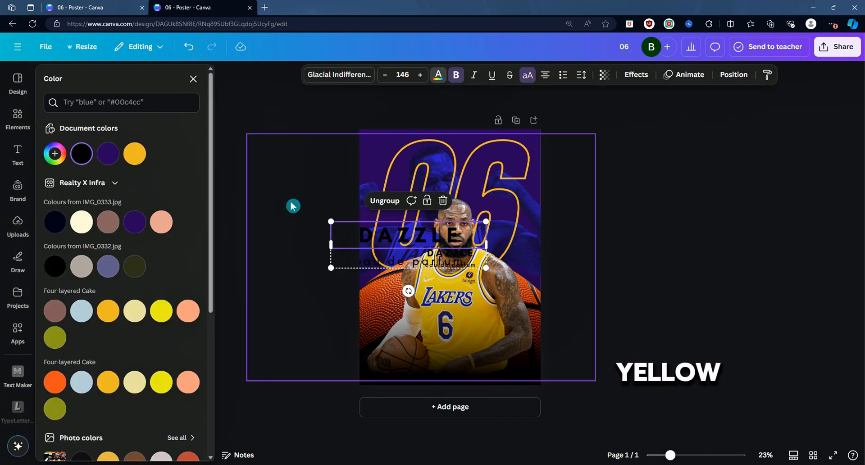
pyautogui.click(145, 155)
# Step: Replace the DAZZLE text with LEBRON JAMES and widen its text box to one line
pyautogui.doubleClick(435, 232)
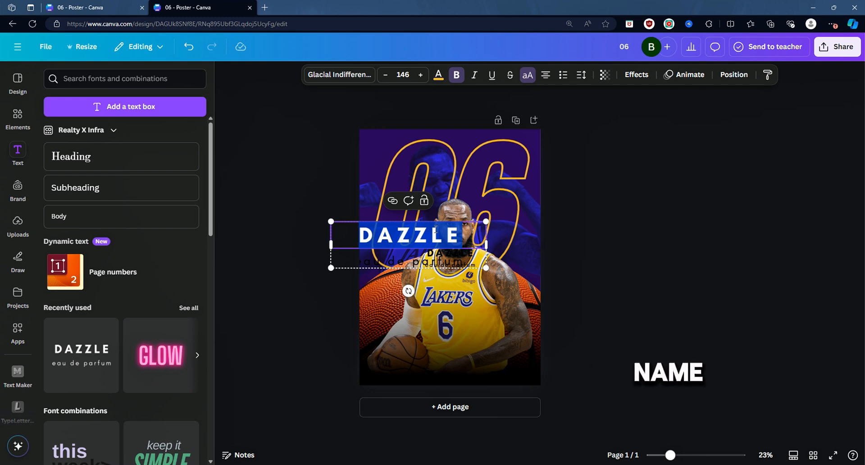
pyautogui.write('LEB')
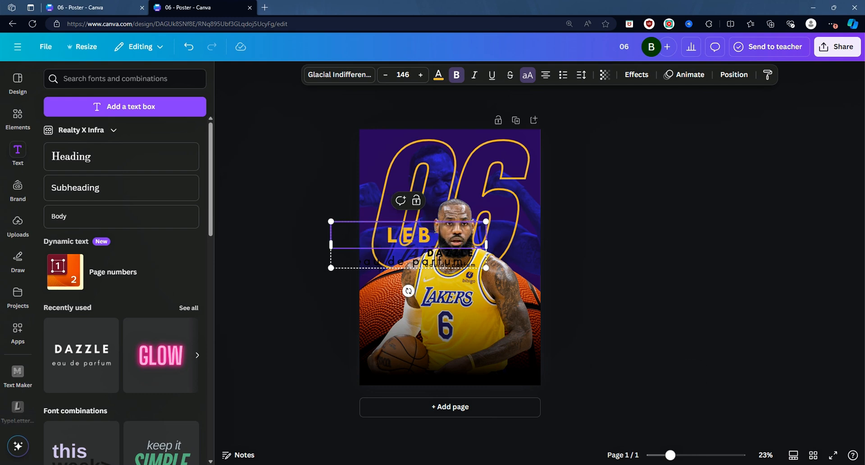
pyautogui.write('RON JAMES')
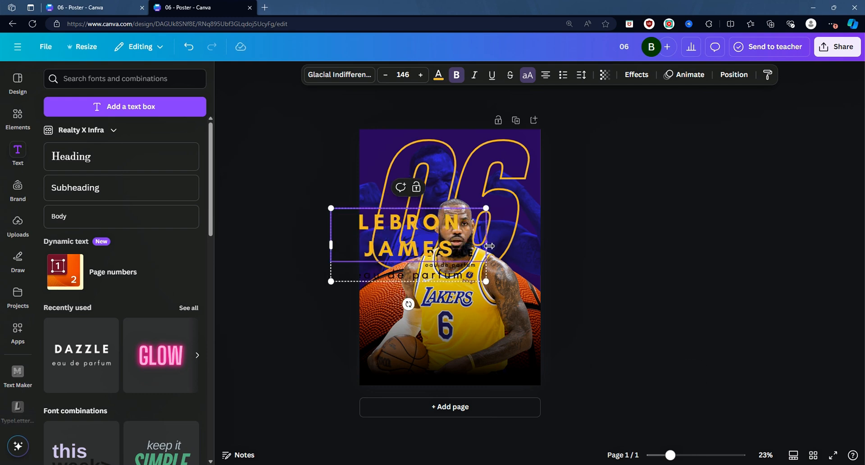
pyautogui.moveTo(489, 245); pyautogui.dragTo(566, 239)
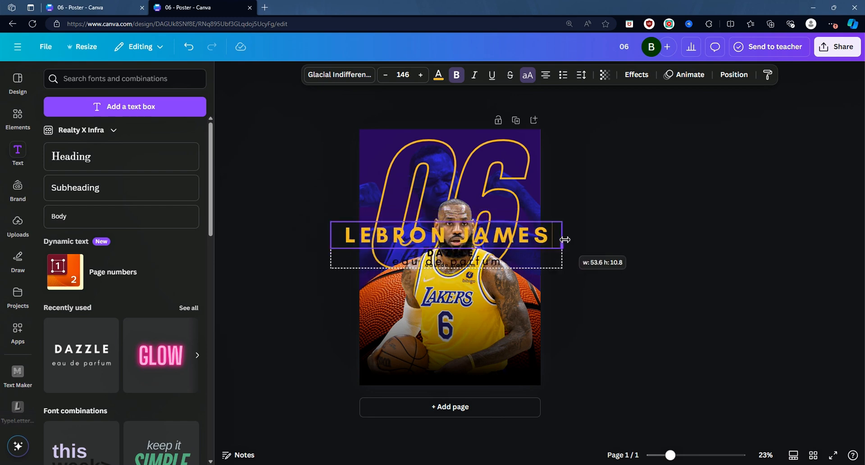
# Step: Resize the name text group and move it to the bottom of the poster
pyautogui.moveTo(562, 268); pyautogui.dragTo(507, 258)
pyautogui.moveTo(409, 237); pyautogui.dragTo(439, 324)
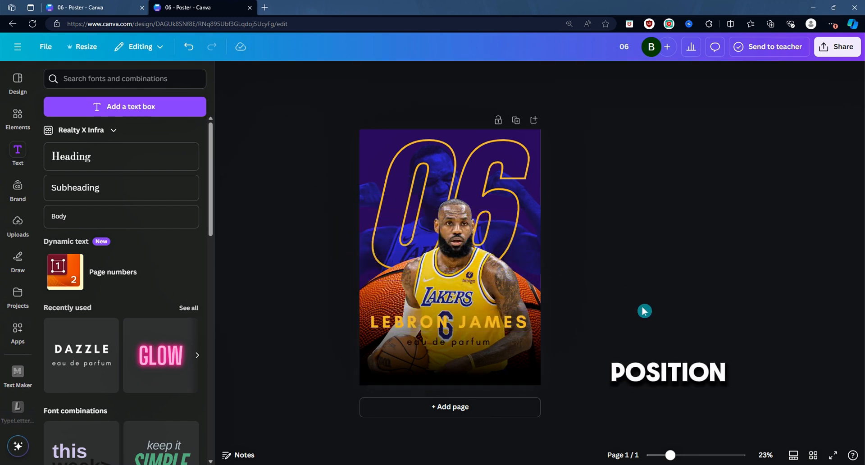
pyautogui.moveTo(507, 321); pyautogui.dragTo(507, 346)
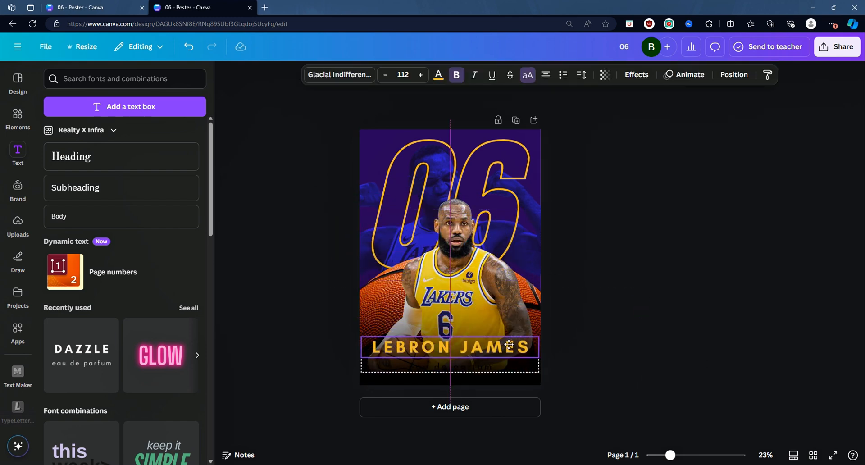
# Step: Italicize the LEBRON JAMES heading and replace the eau de parfum subtitle with 1984
pyautogui.click(474, 75)
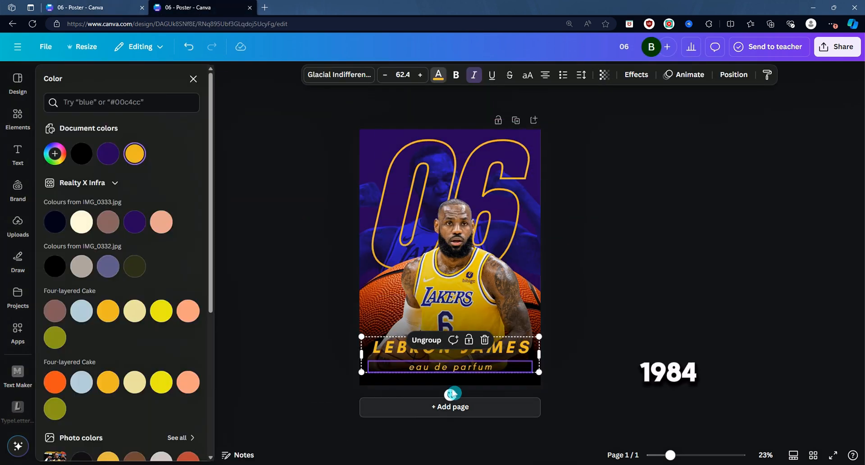
pyautogui.doubleClick(483, 368)
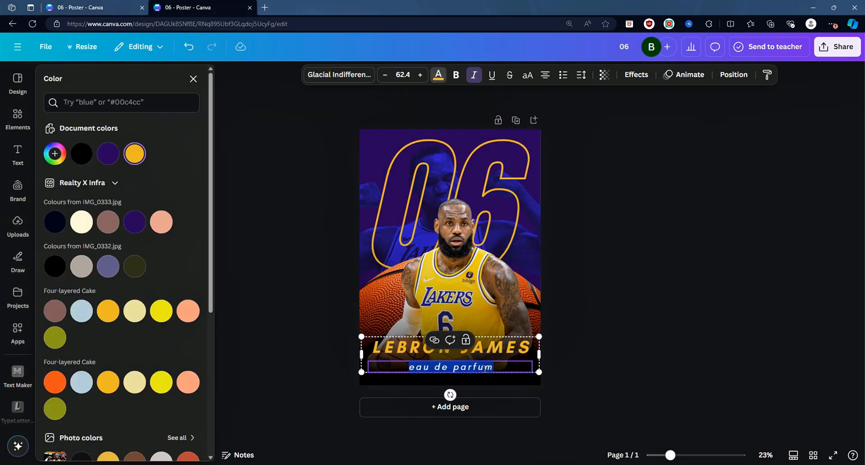
pyautogui.write('1984')
pyautogui.press('Escape')
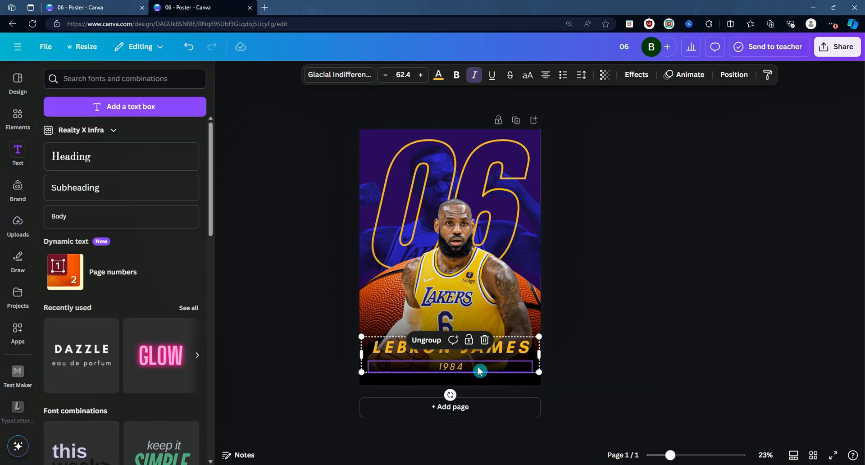
# Step: Ungroup the name texts and set the 1984 text's font size to 100
pyautogui.click(435, 344)
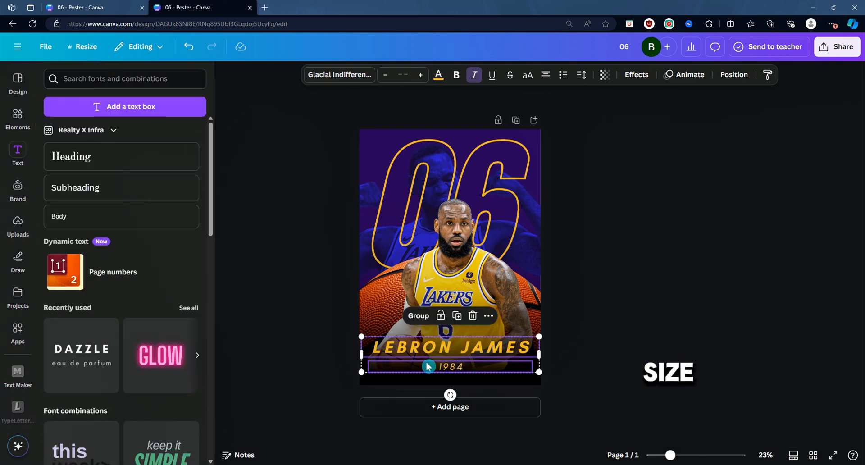
pyautogui.click(660, 335)
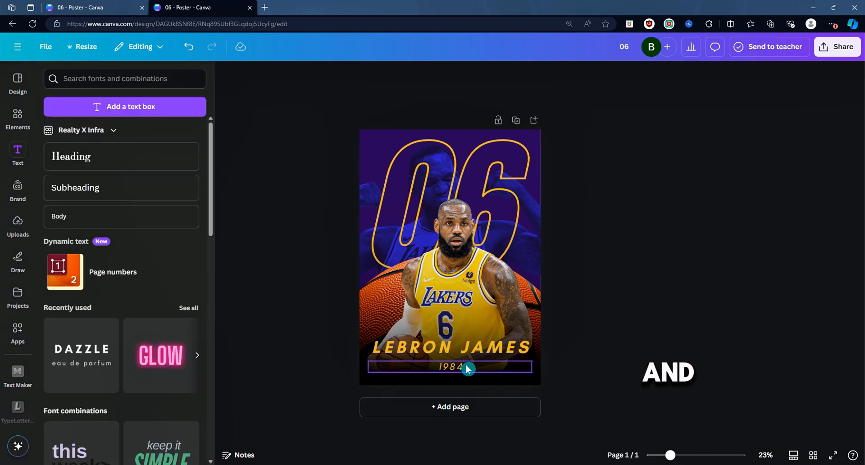
pyautogui.click(388, 372)
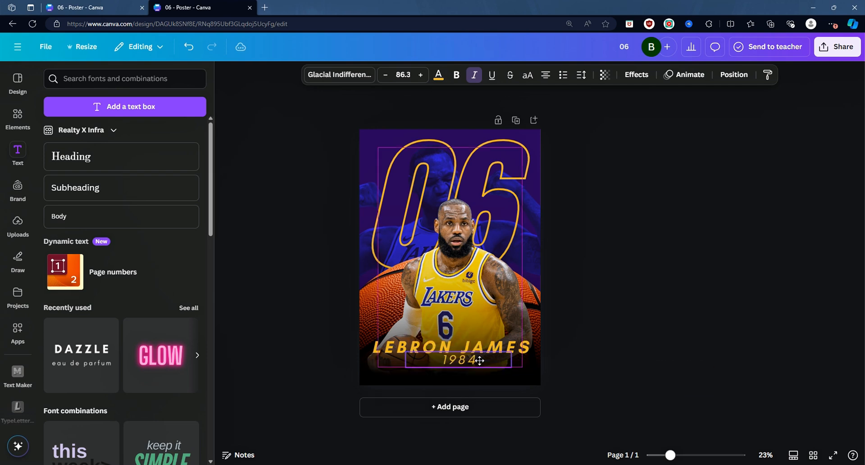
pyautogui.moveTo(480, 361); pyautogui.dragTo(475, 365)
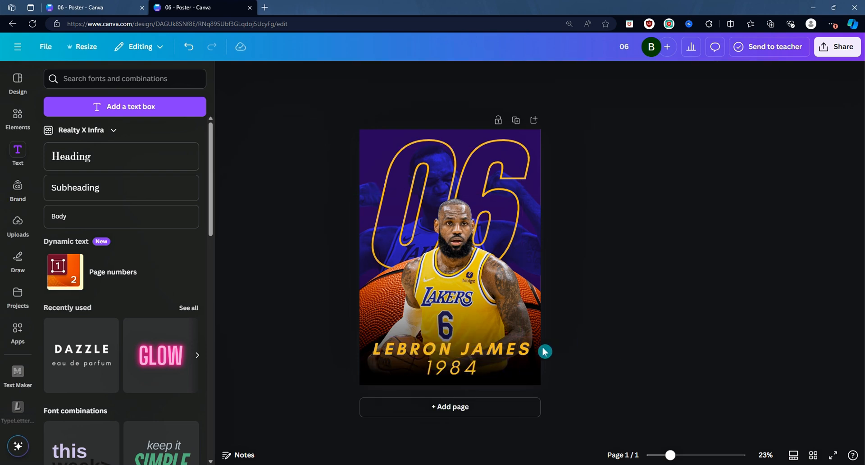
pyautogui.click(410, 360)
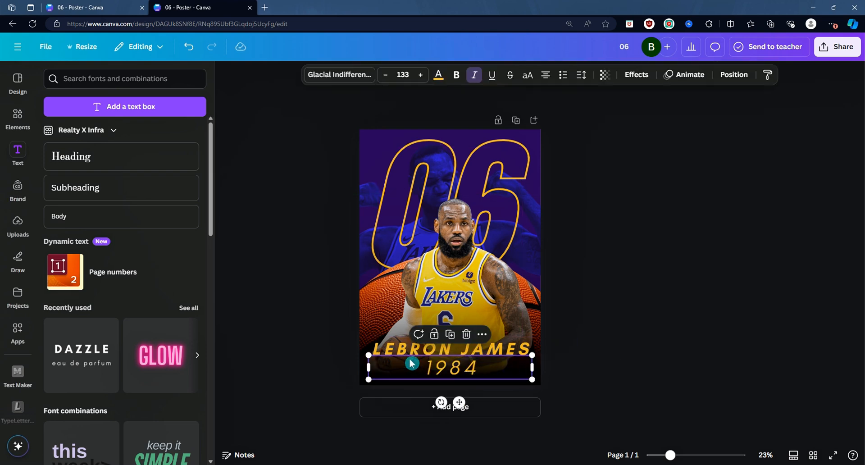
pyautogui.click(403, 75)
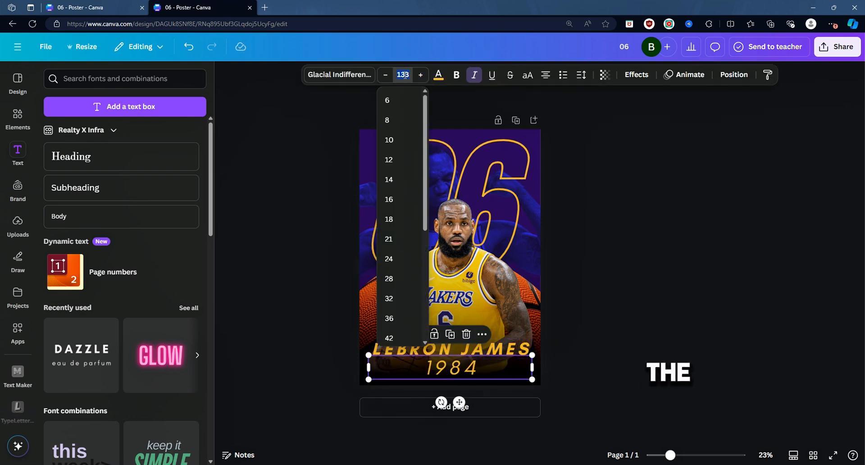
pyautogui.press('Return')
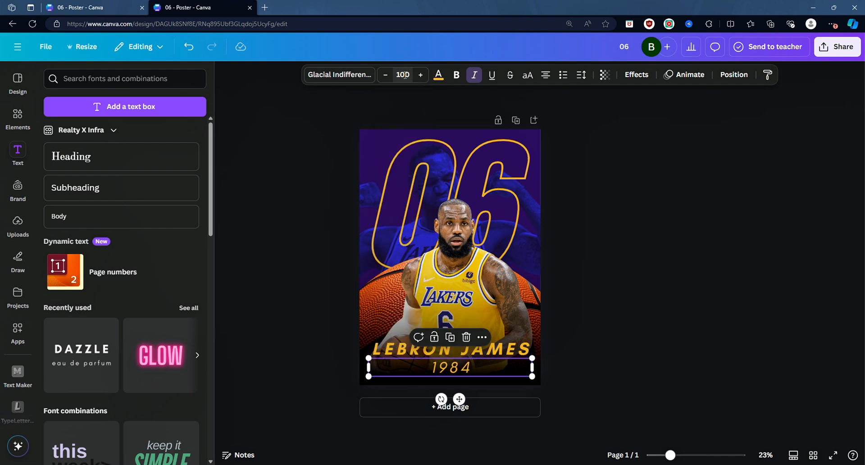
pyautogui.click(604, 274)
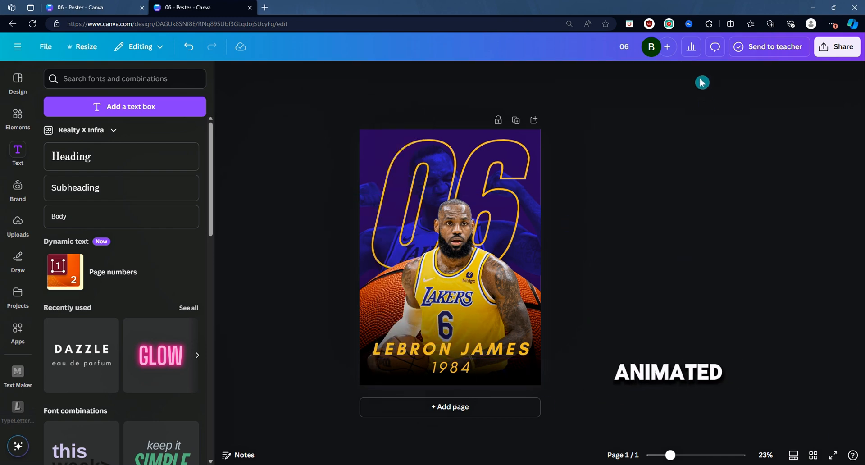
# Step: Apply the Fun page animation to the design and play a preview of it
pyautogui.click(489, 163)
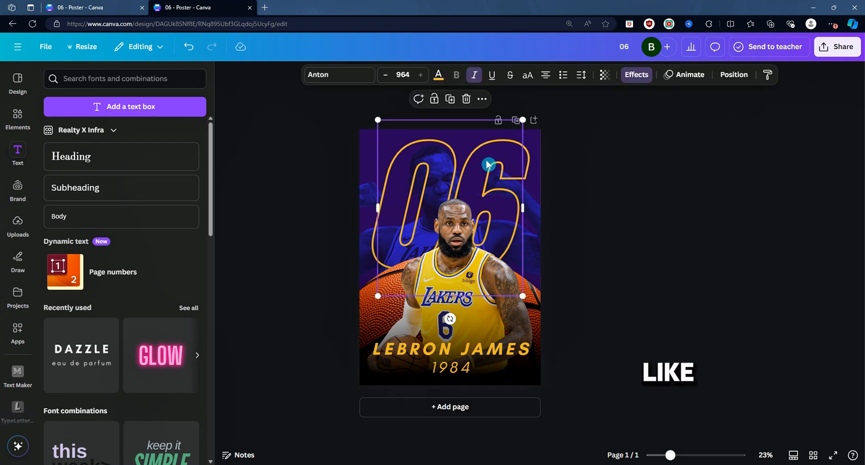
pyautogui.click(689, 75)
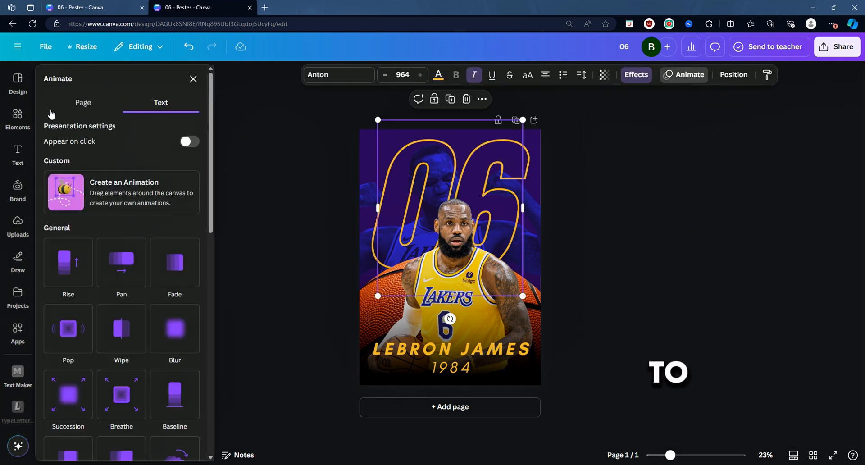
pyautogui.click(90, 110)
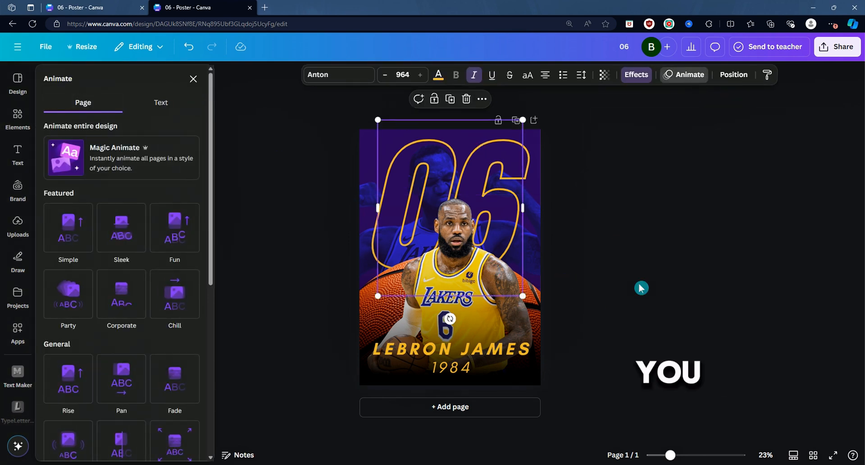
pyautogui.scroll(-5, 99, 295)
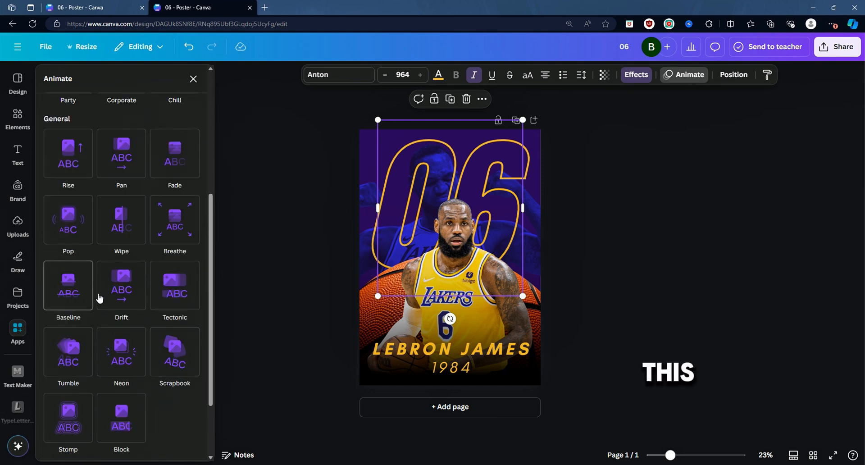
pyautogui.click(114, 283)
pyautogui.click(164, 281)
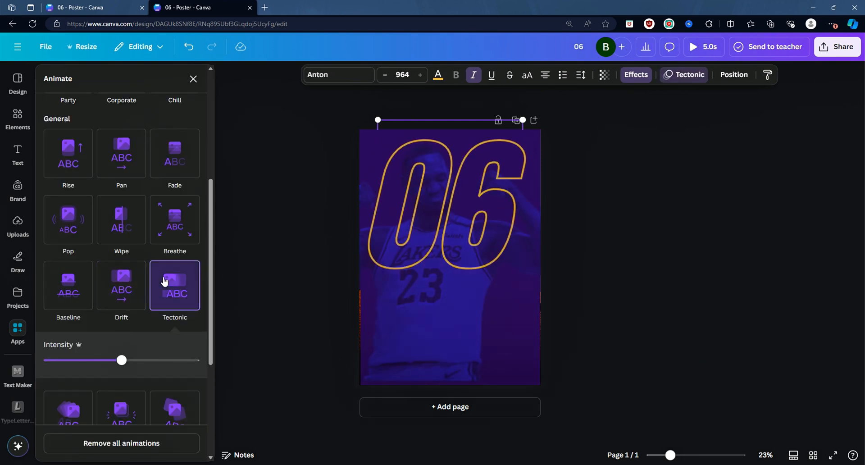
pyautogui.scroll(5, 171, 270)
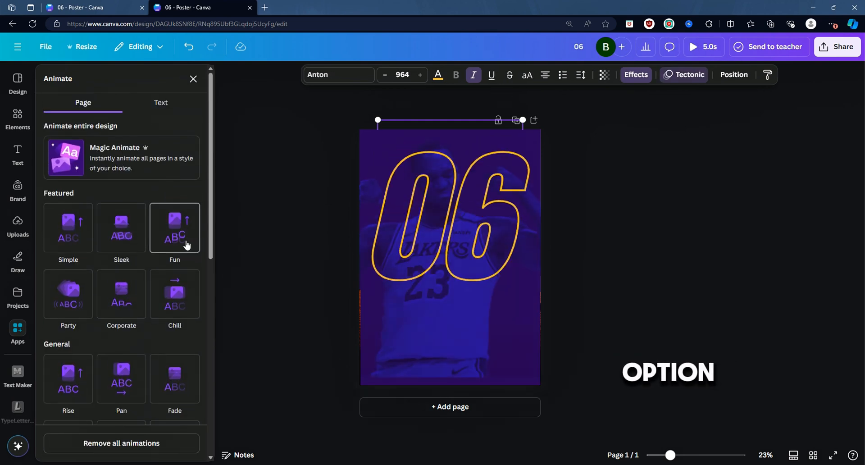
pyautogui.click(186, 245)
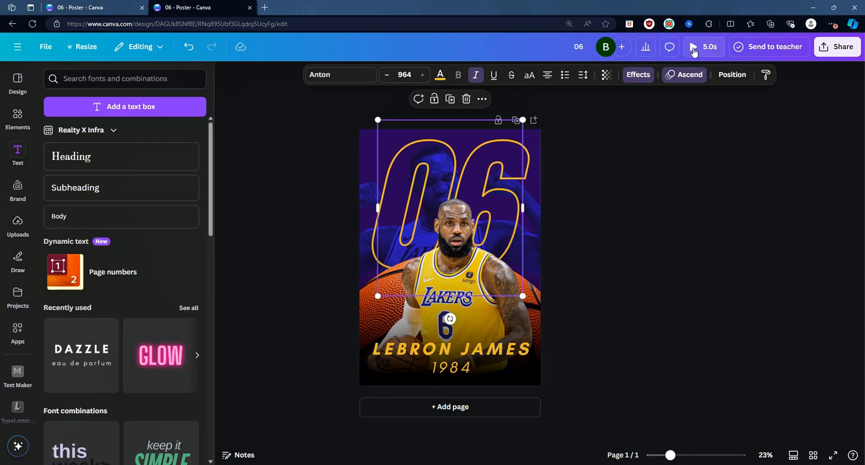
pyautogui.click(695, 52)
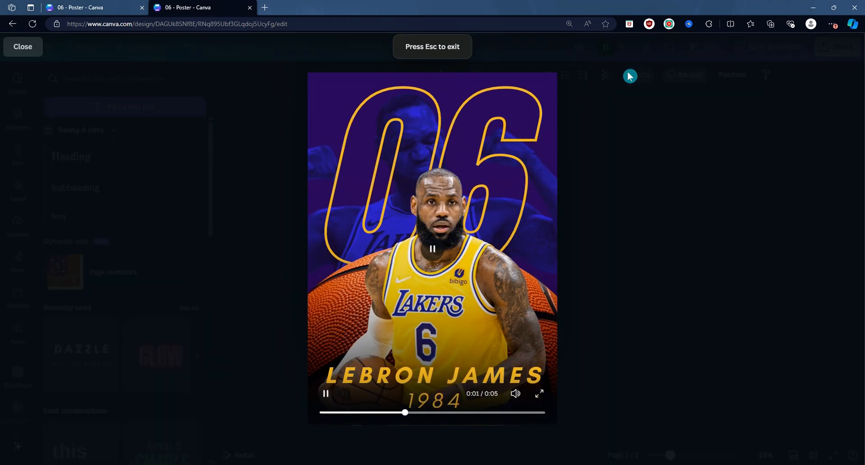